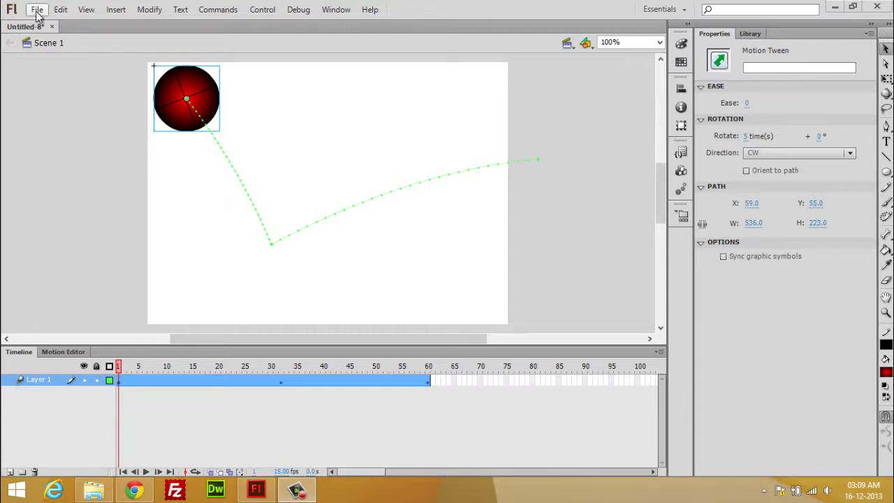
Export the movie as a QuickTime (*.mov) file named 'ball' in Documents.
left_click(37, 10)
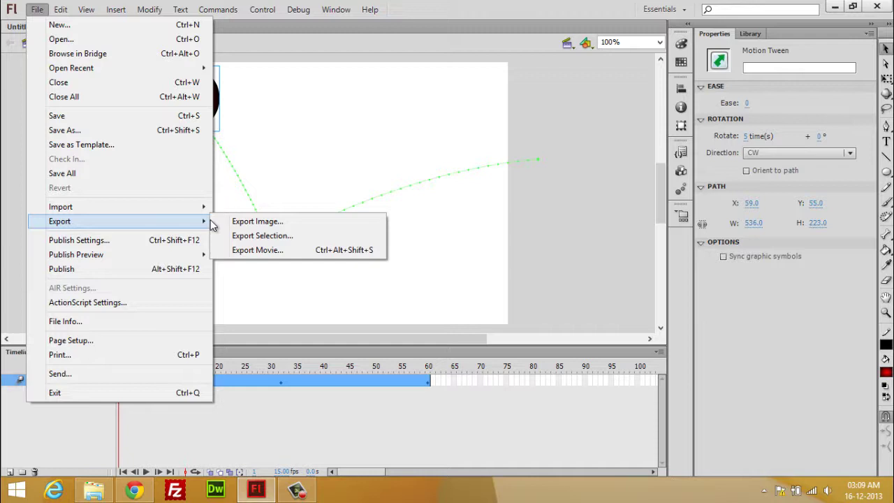
mouse_move(60, 220)
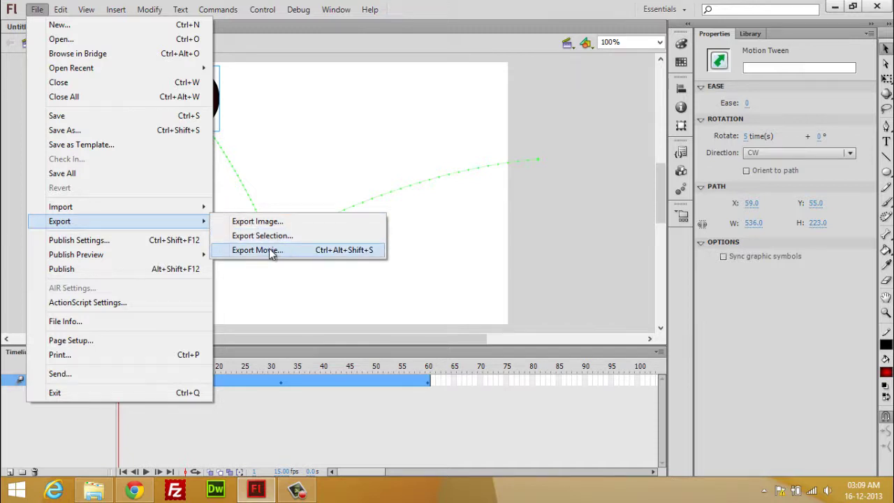
left_click(270, 251)
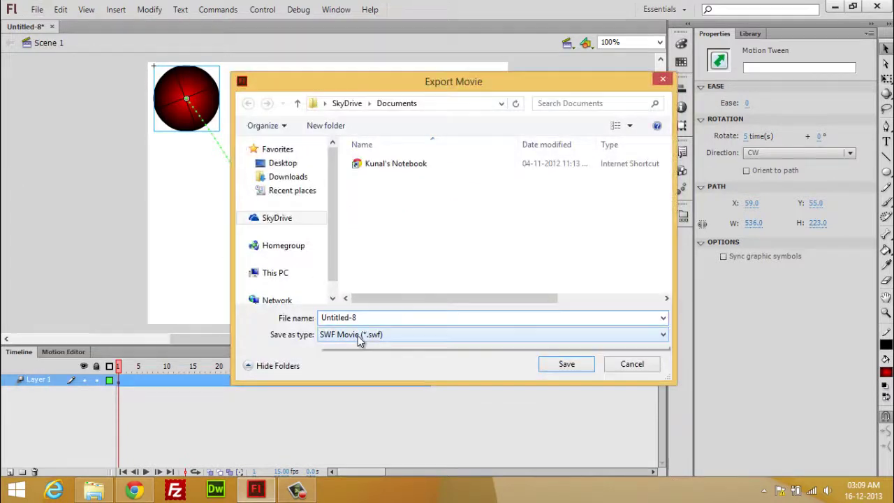
left_click(358, 335)
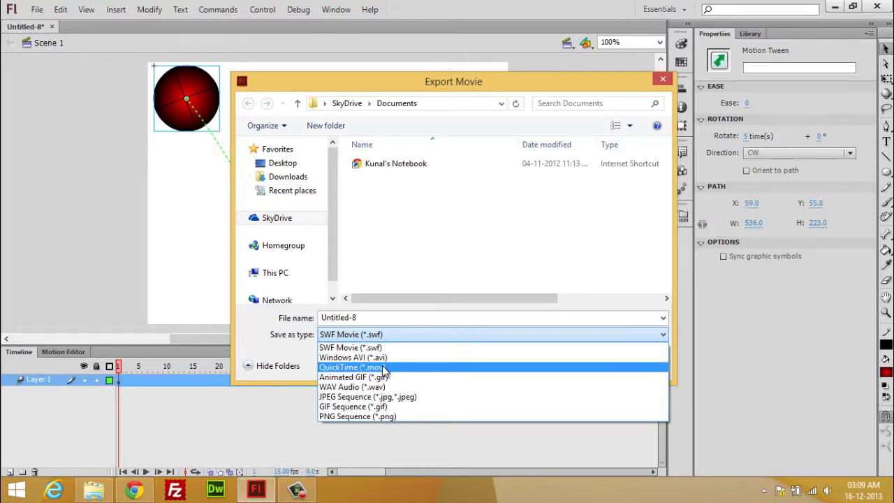
left_click(382, 368)
double_click(365, 319)
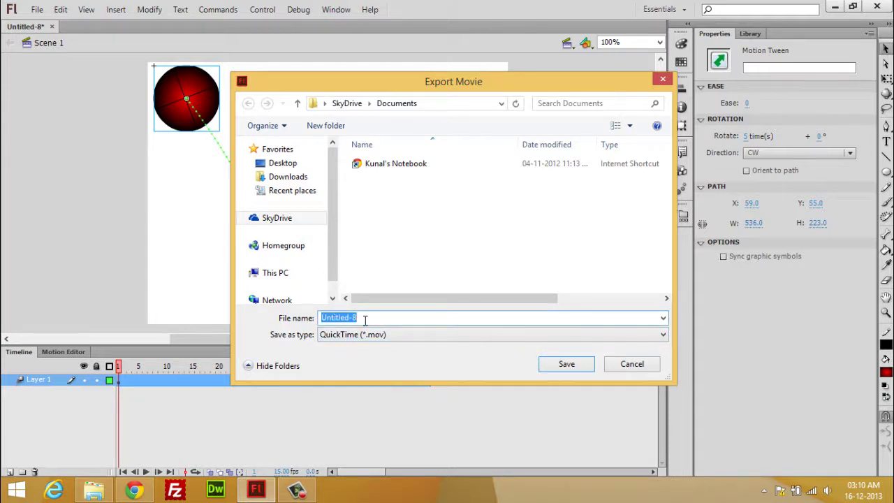
type("ba")
type("ll")
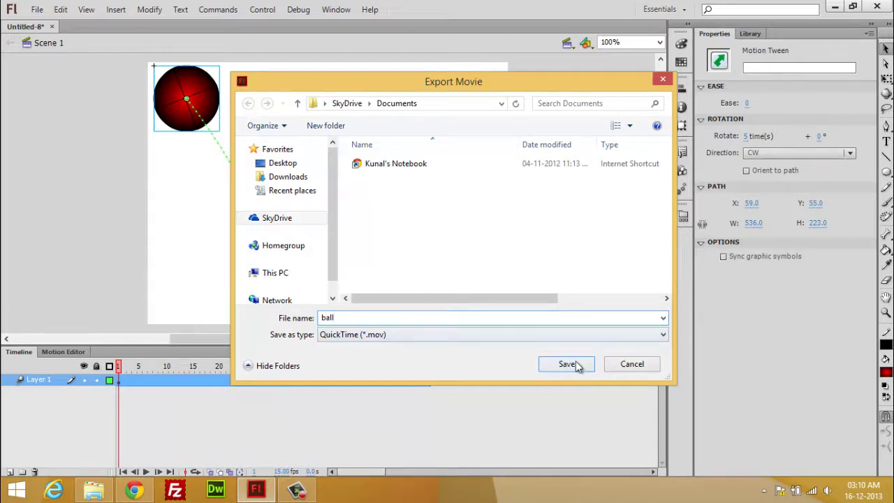
left_click(570, 364)
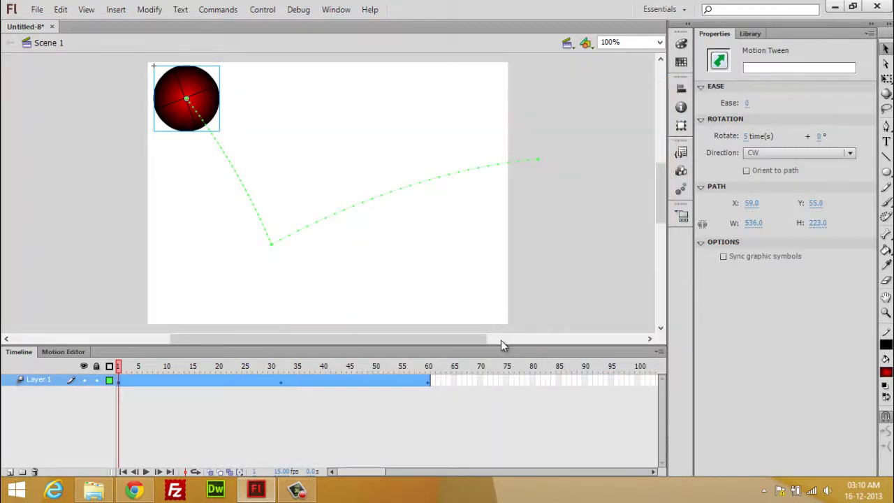
Browse This PC > Documents in File Explorer, then switch back to Flash's export.
left_click(94, 489)
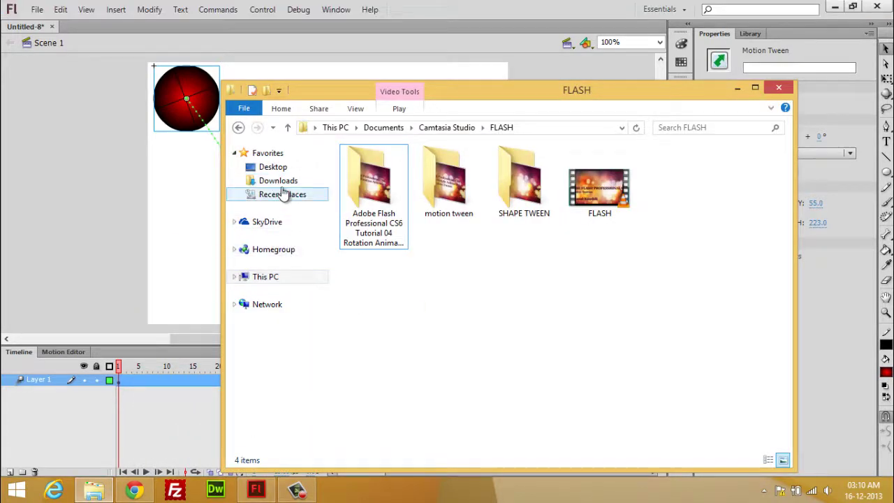
left_click(273, 278)
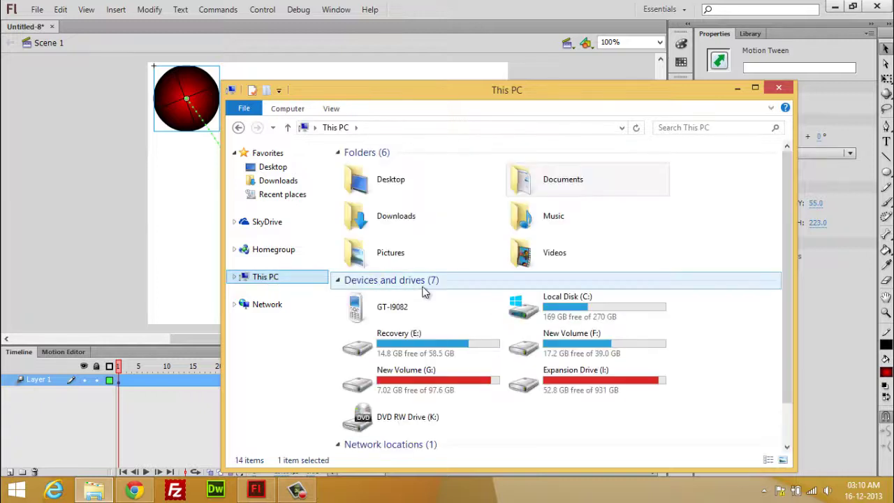
double_click(552, 187)
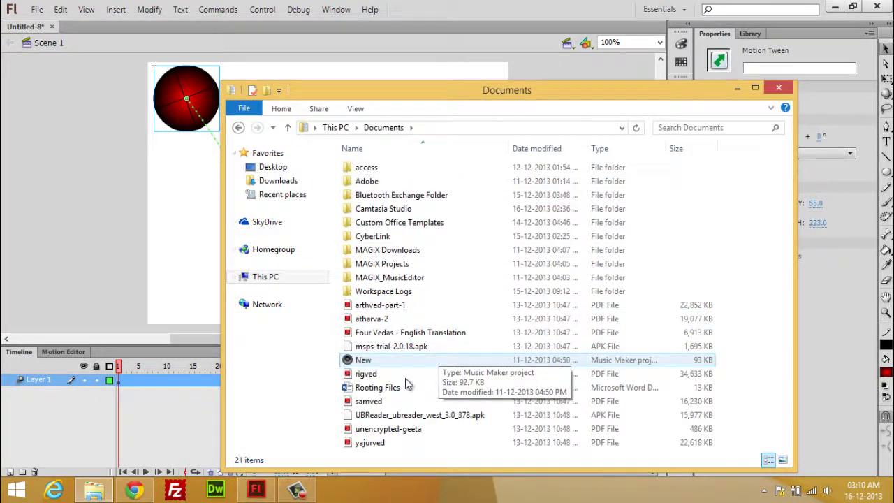
left_click(382, 419)
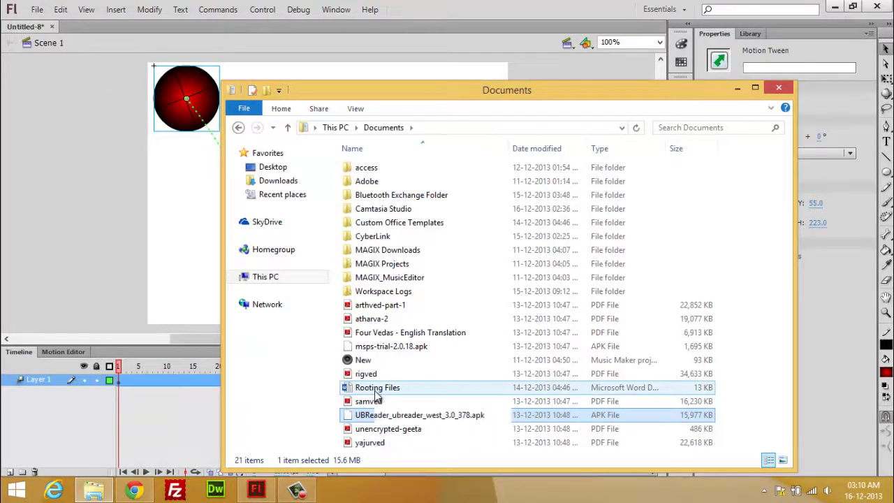
left_click(375, 393)
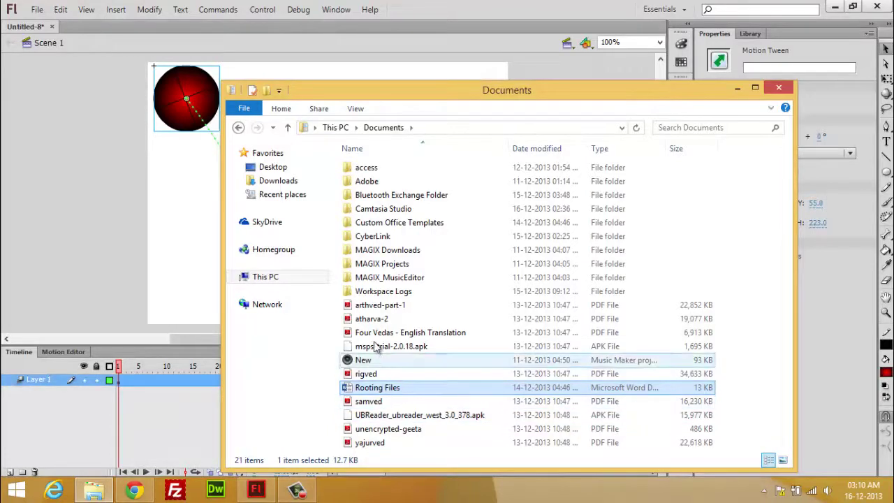
left_click(386, 442)
left_click(32, 17)
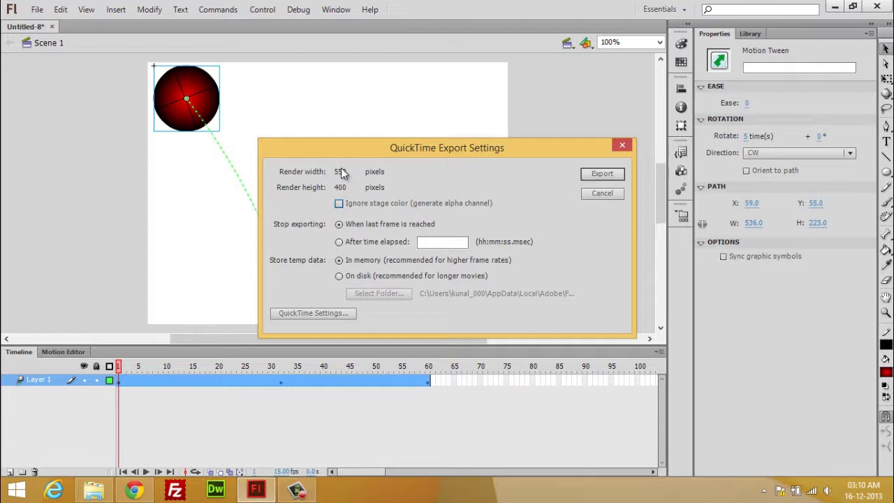
Export the 550×400 QuickTime movie with unchanged settings and acknowledge the completion alert.
left_click(328, 316)
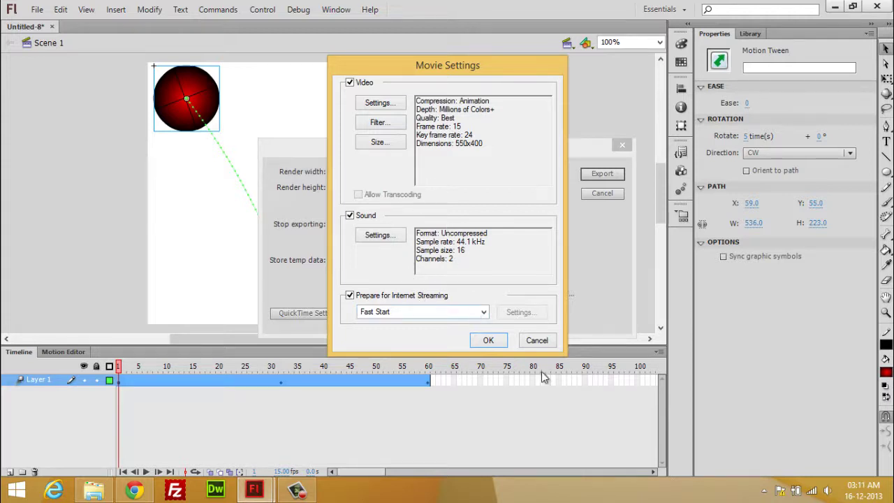
left_click(544, 342)
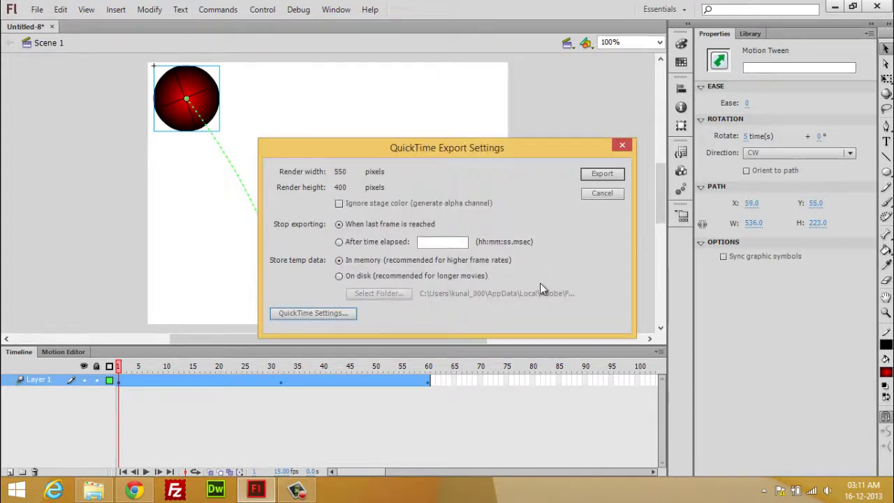
left_click(602, 173)
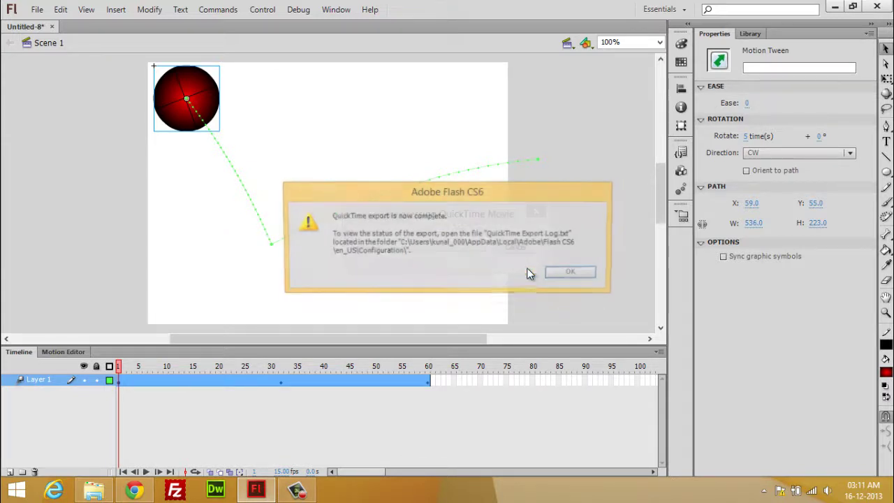
left_click(586, 272)
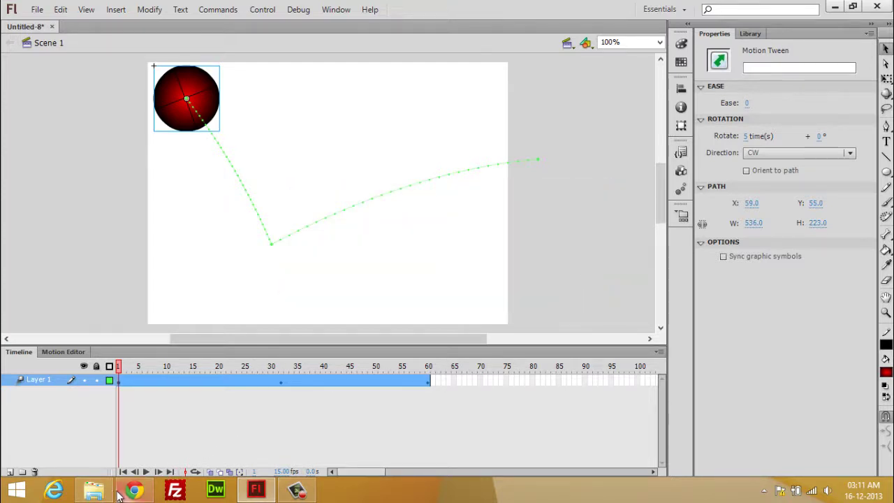
Recheck the Documents folder in File Explorer for the ball movie, then close the window.
left_click(94, 490)
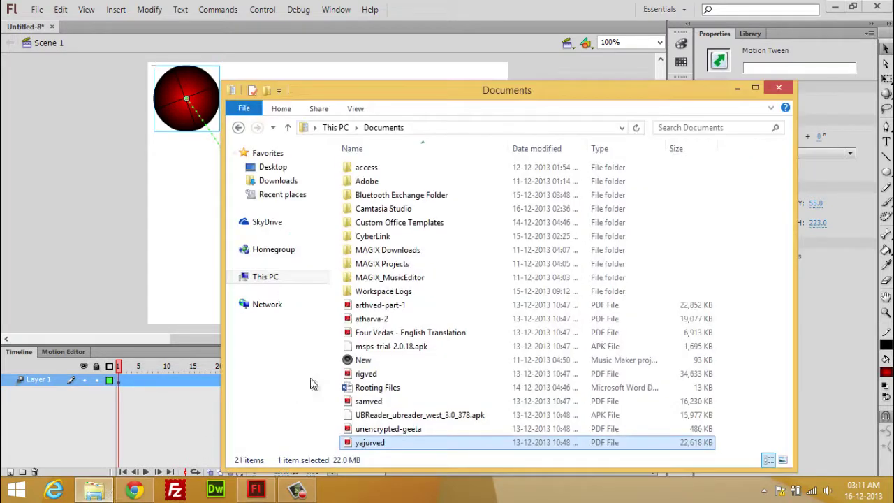
left_click(409, 404)
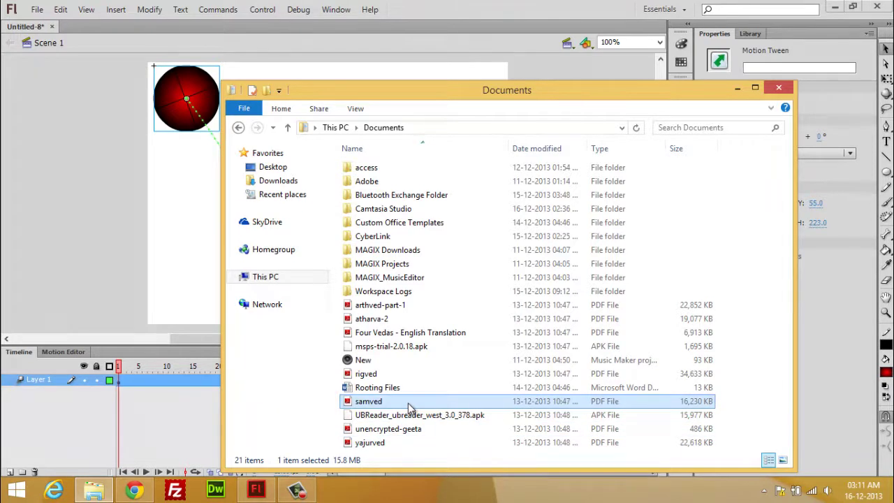
left_click(334, 127)
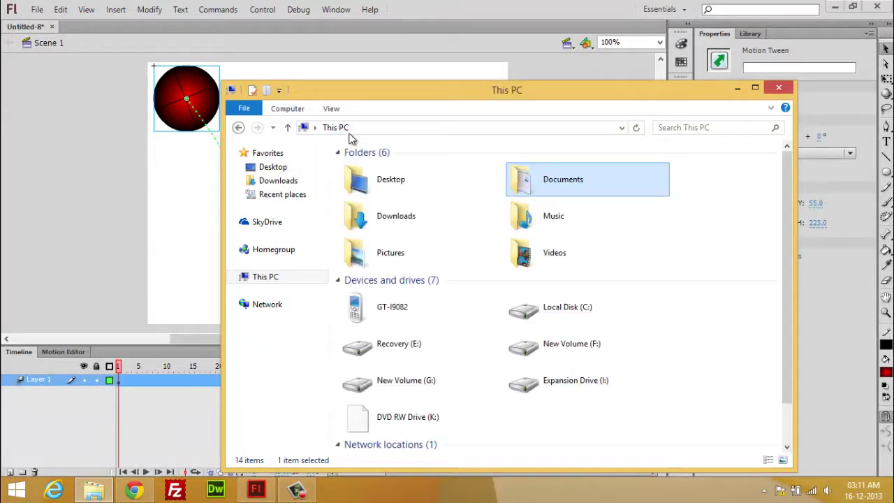
double_click(543, 189)
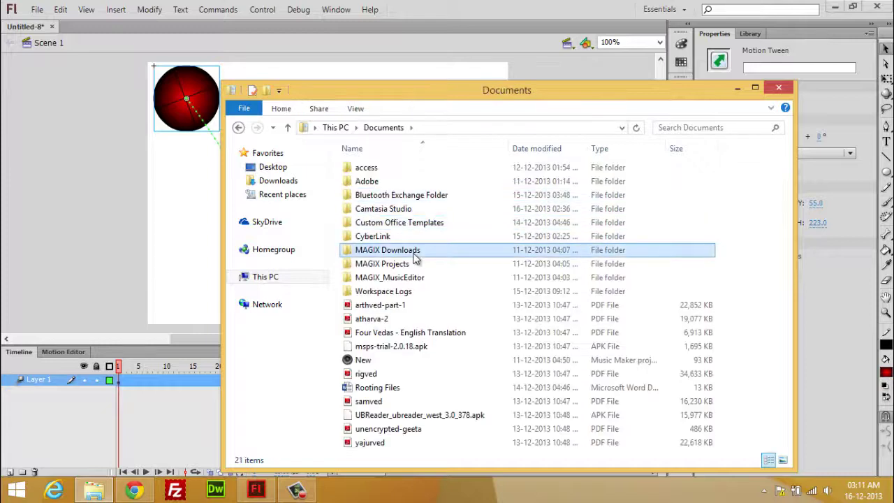
left_click(433, 362)
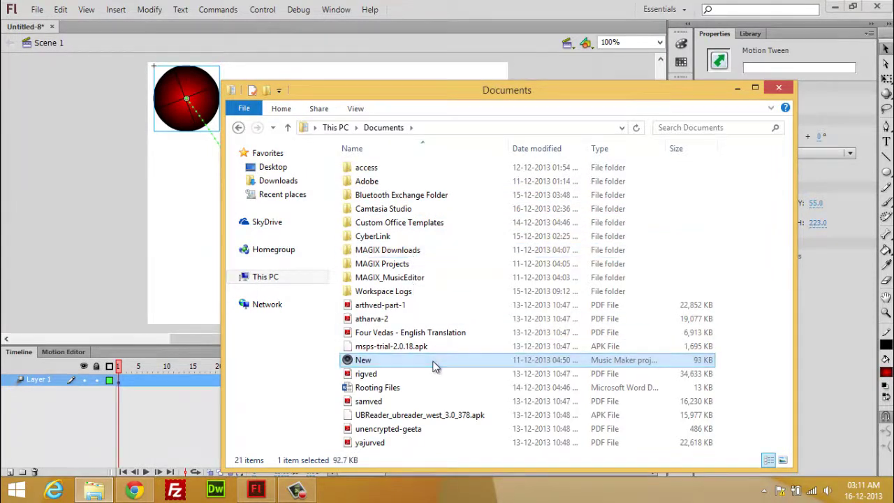
left_click(779, 89)
left_click(38, 10)
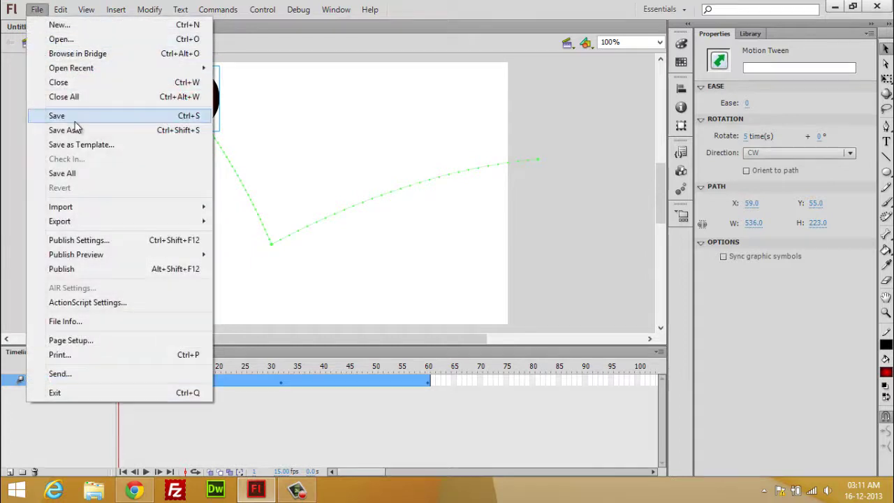
mouse_move(60, 221)
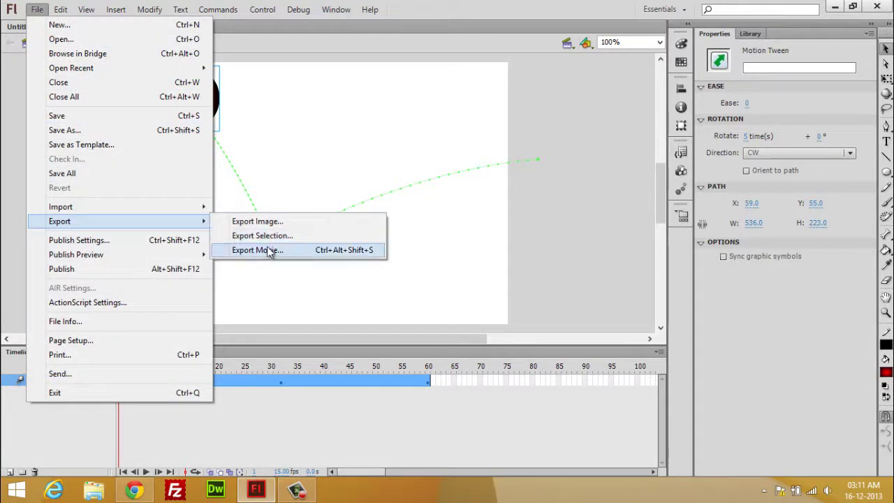
Play ball.mov from the Export Movie dialog in VLC media player.
left_click(270, 252)
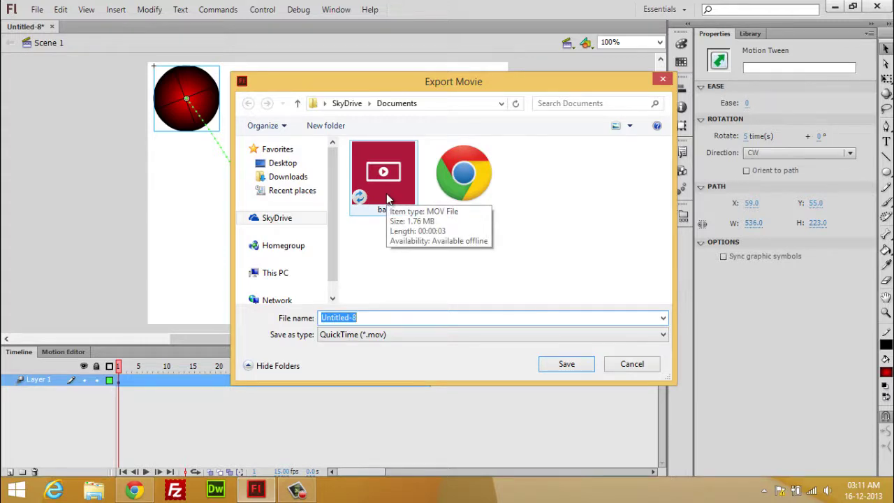
left_click(387, 196)
right_click(388, 198)
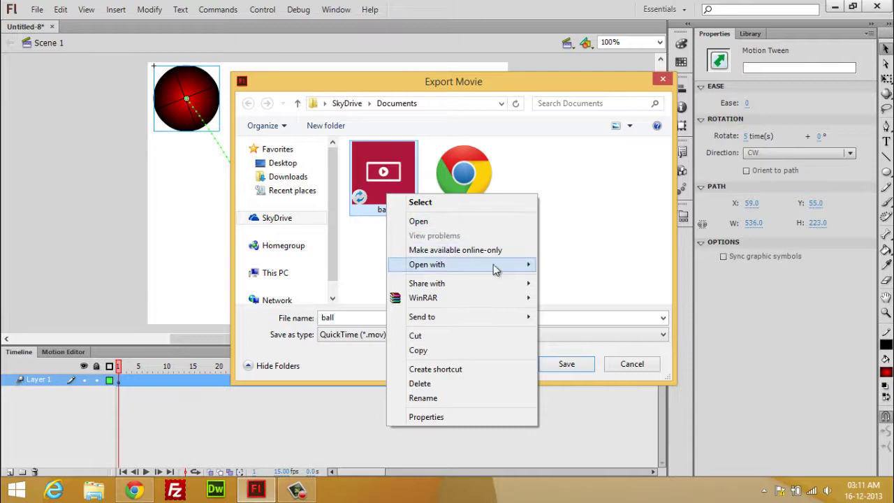
mouse_move(461, 264)
left_click(604, 307)
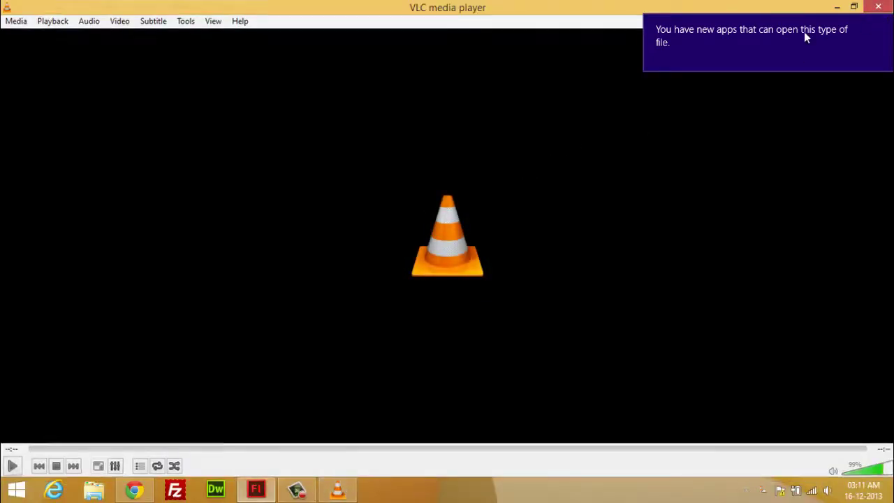
Move the ball movie from Documents into the MAGIX_MusicEditor folder.
right_click(377, 190)
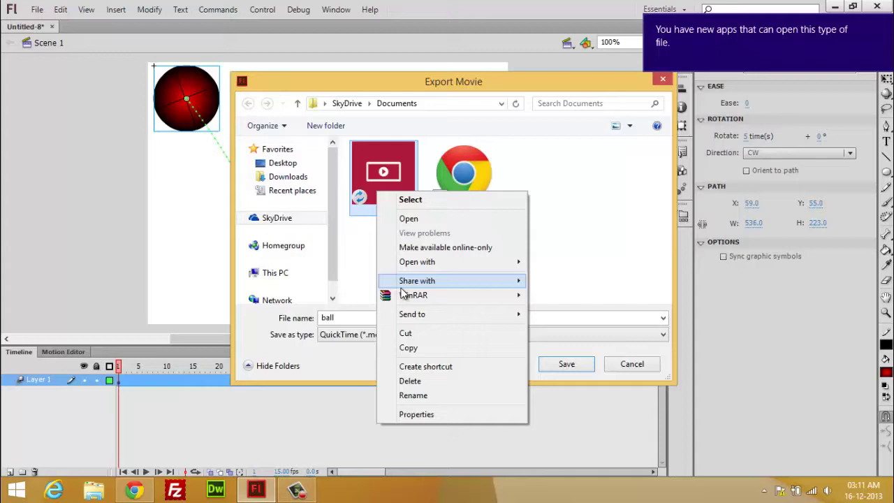
left_click(419, 333)
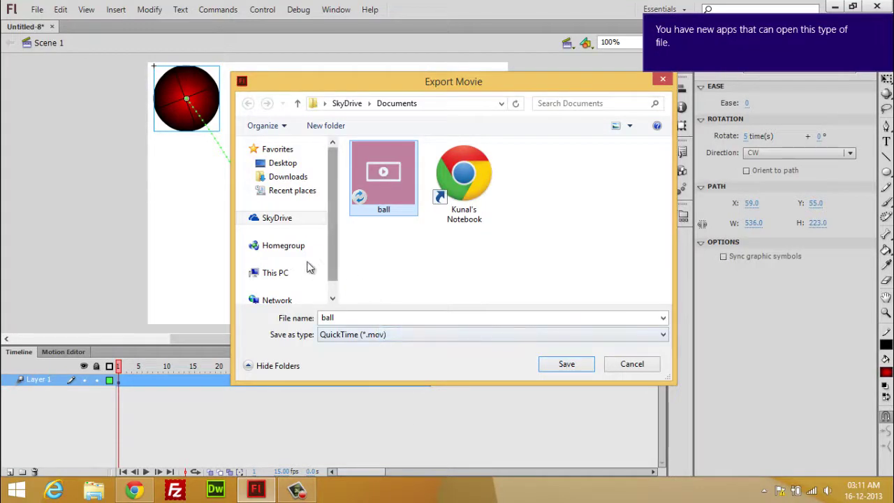
left_click(280, 276)
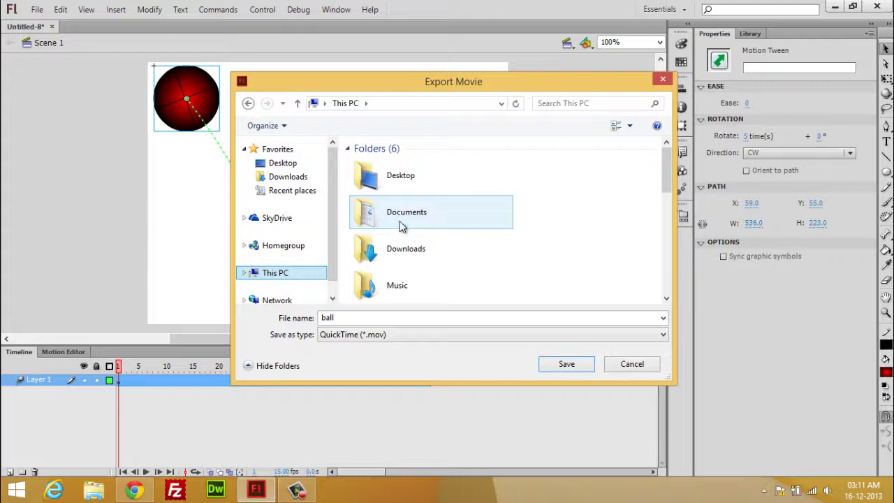
double_click(401, 222)
left_click(418, 273)
right_click(418, 274)
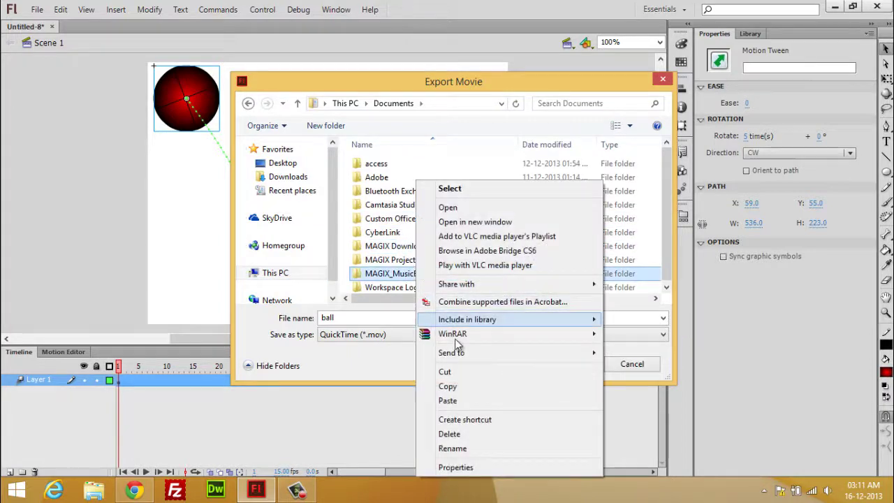
left_click(486, 399)
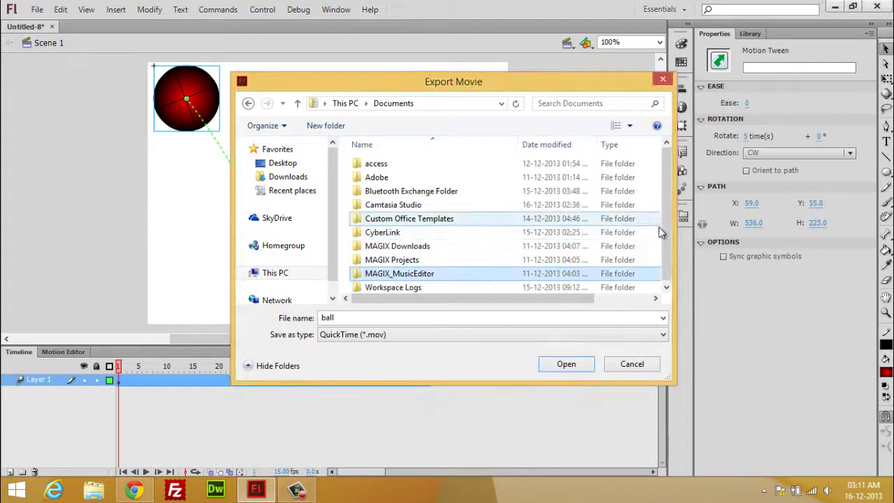
Find the ball movie inside MAGIX_MusicEditor, then cancel the Export Movie dialog.
scroll(660, 234, "down", 1)
mouse_move(666, 272)
left_mouse_down()
mouse_move(669, 230)
mouse_move(667, 260)
left_mouse_up()
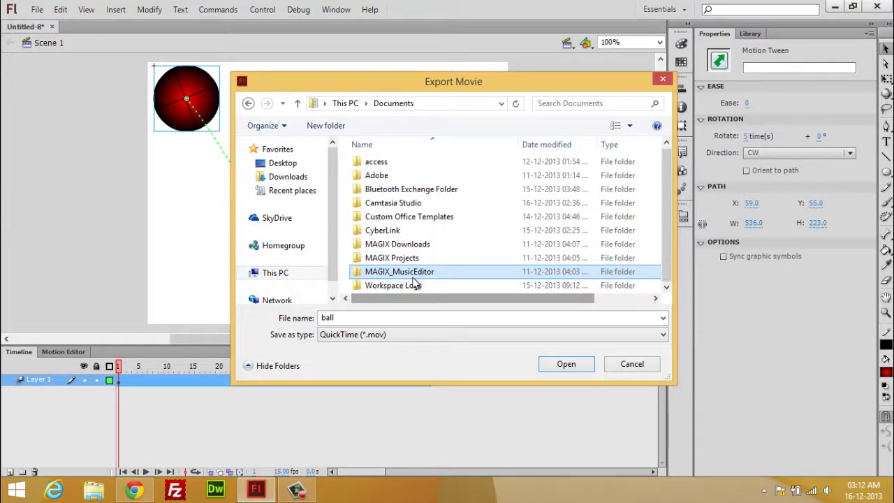
right_click(373, 145)
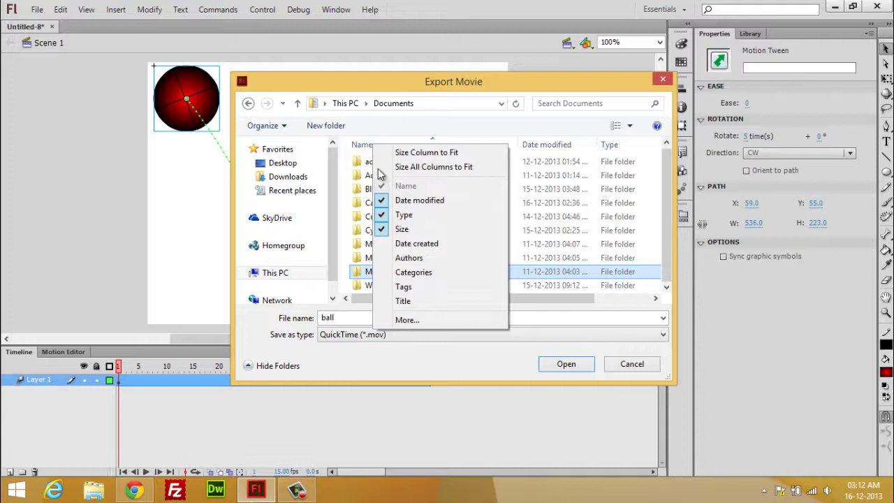
right_click(345, 172)
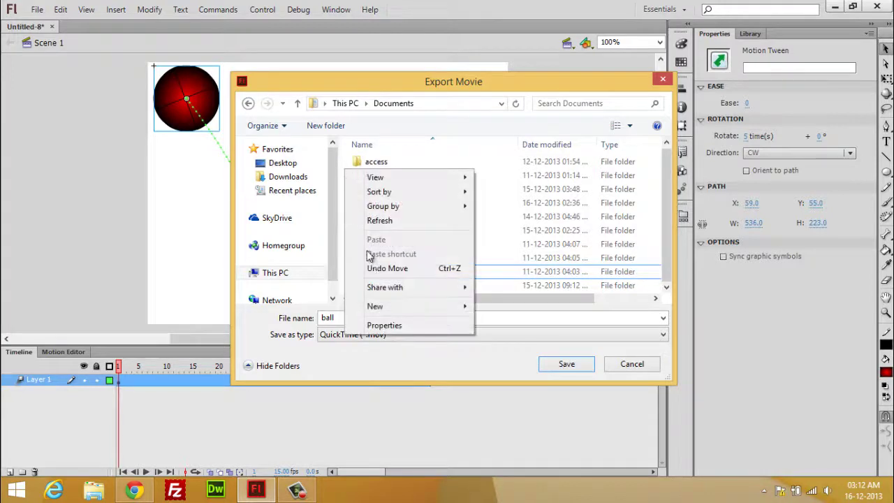
left_click(511, 230)
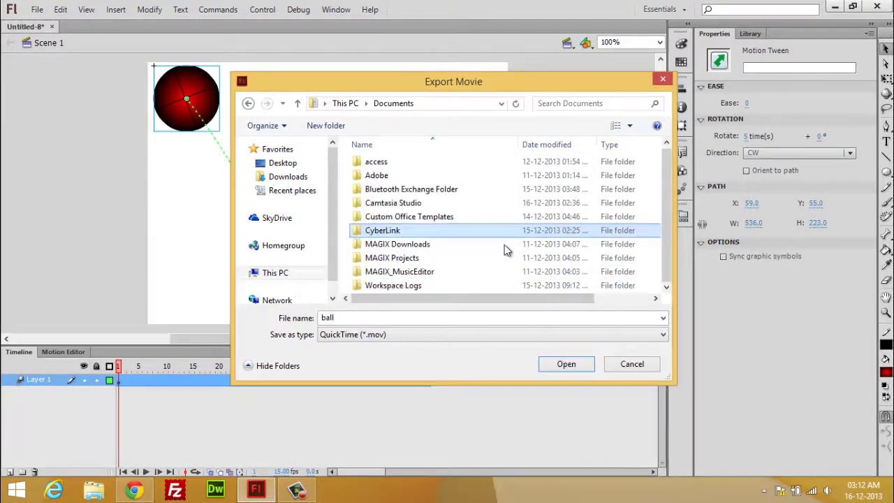
double_click(437, 271)
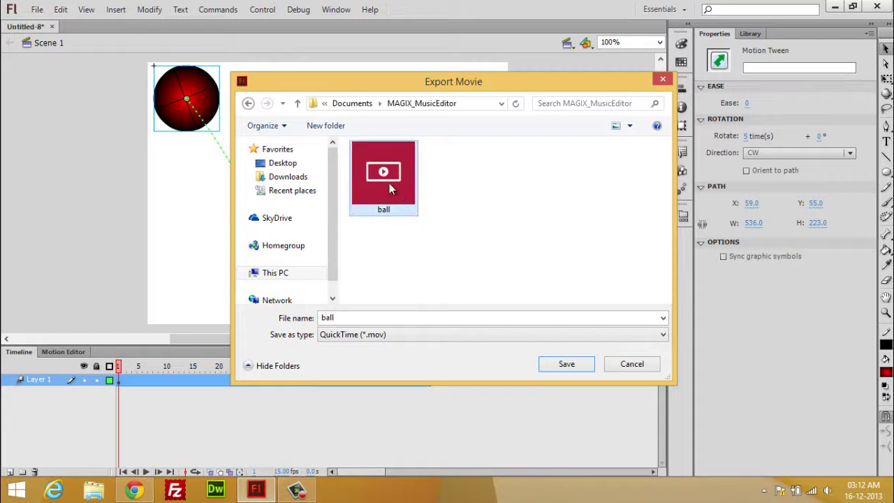
left_click(628, 364)
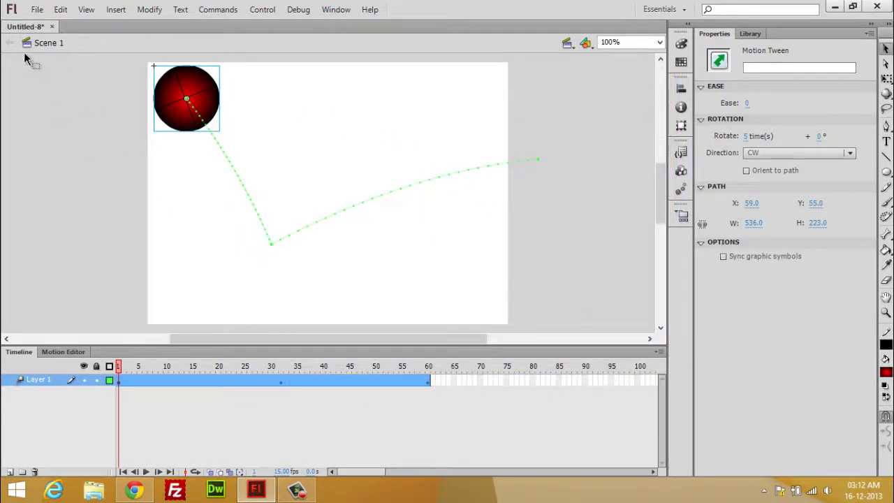
Open Publish Settings with the HTML Wrapper output enabled.
left_click(37, 10)
mouse_move(60, 220)
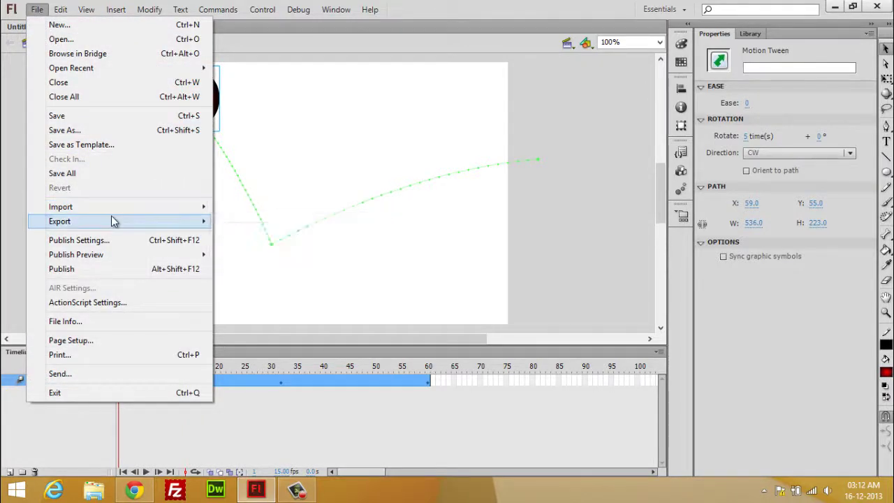
left_click(143, 241)
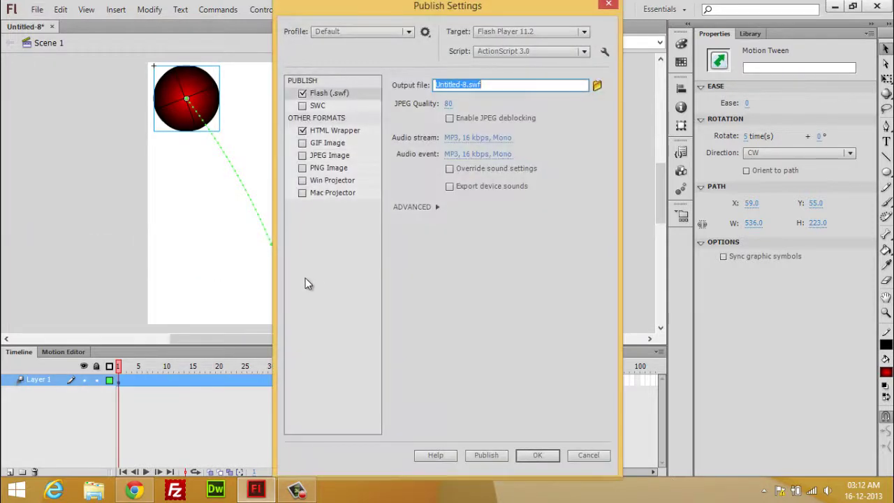
left_click_drag(460, 8, 488, 16)
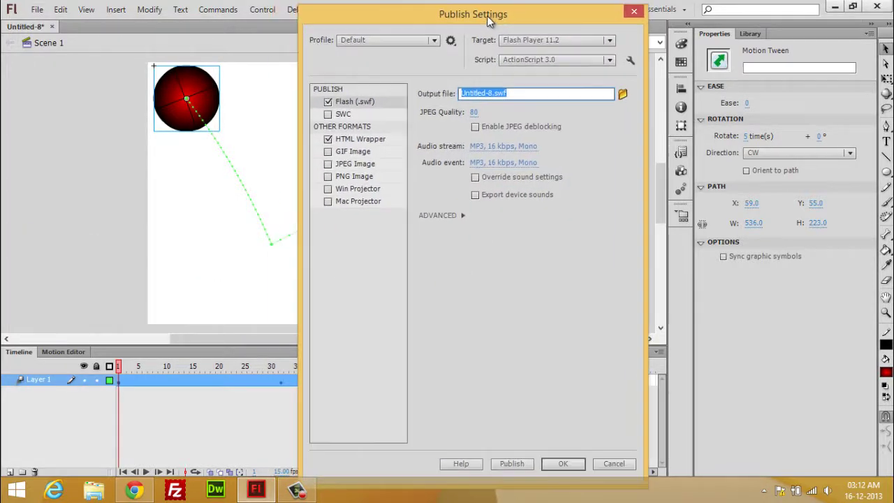
left_click(329, 141)
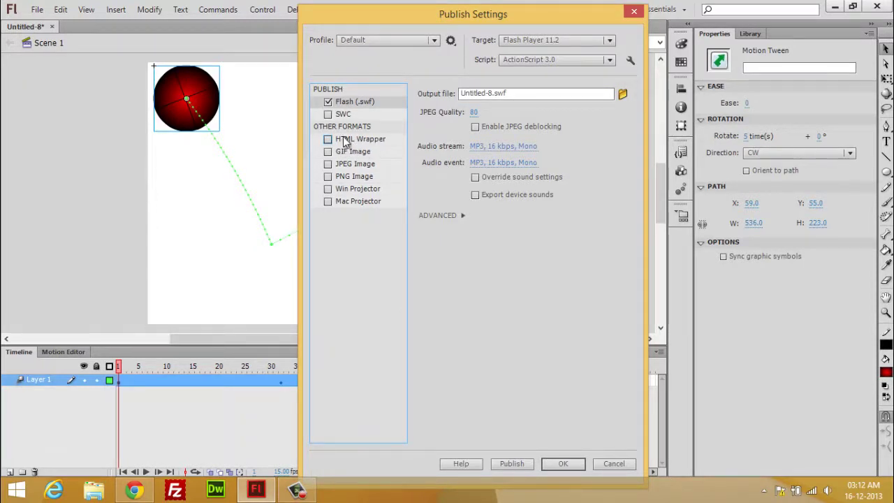
left_click(329, 140)
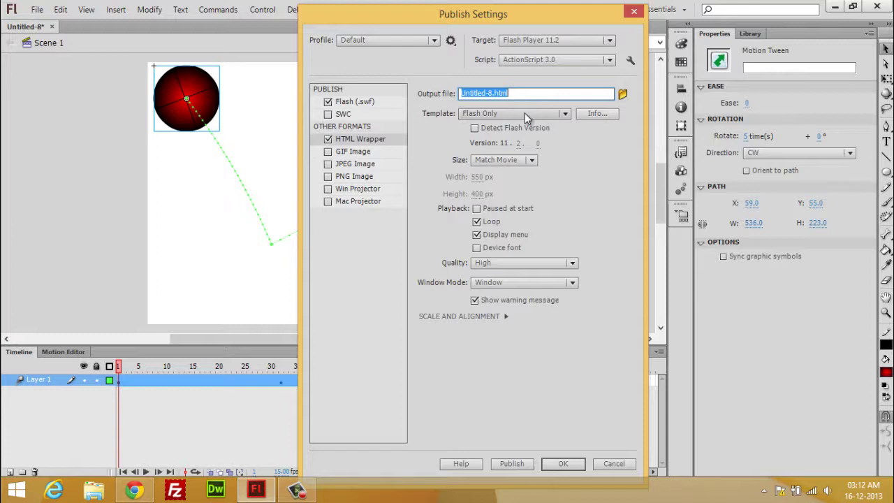
Keep Flash Player 11.2, ActionScript 3.0, and an HTML size matching the movie.
left_click(573, 41)
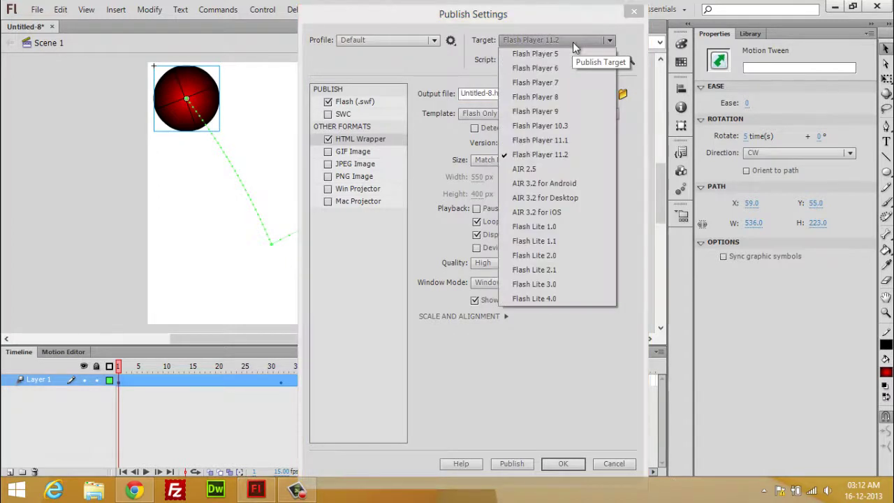
left_click(563, 155)
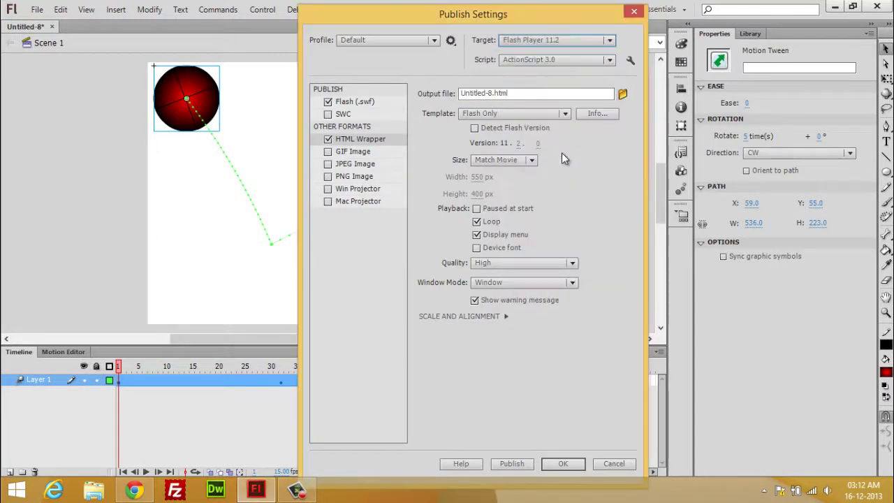
left_click(567, 60)
left_click(572, 102)
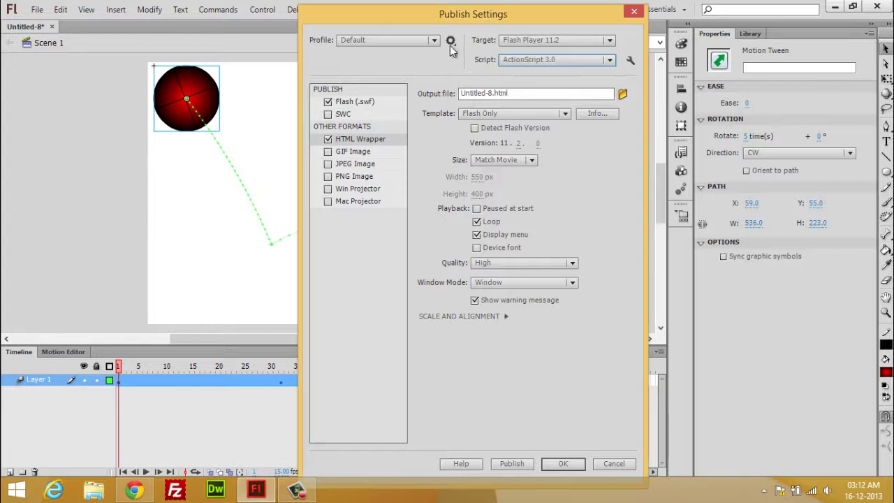
left_click(432, 41)
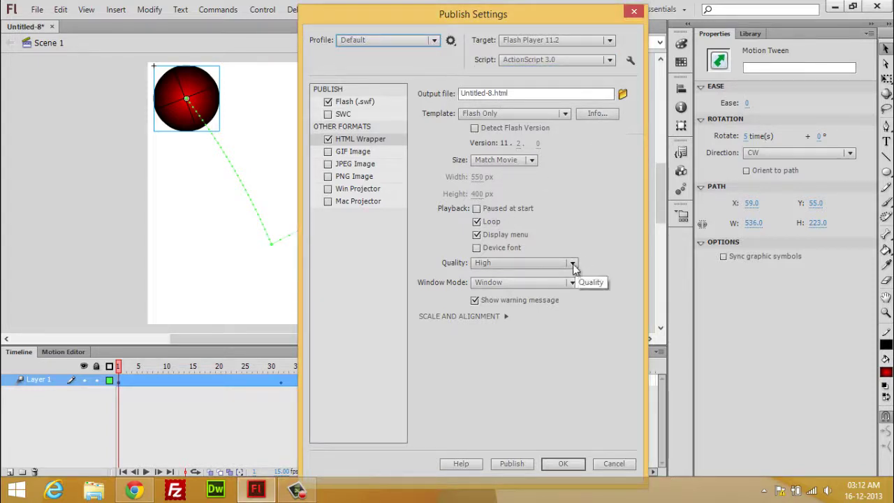
left_click(537, 162)
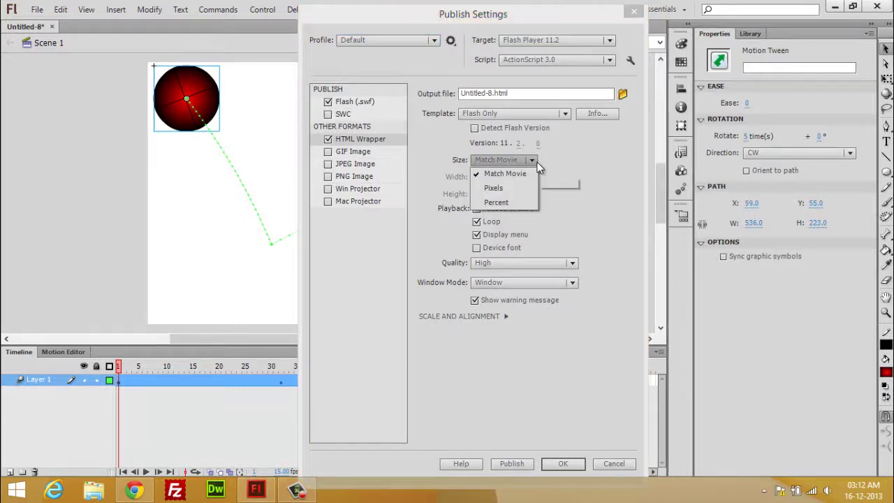
left_click(578, 172)
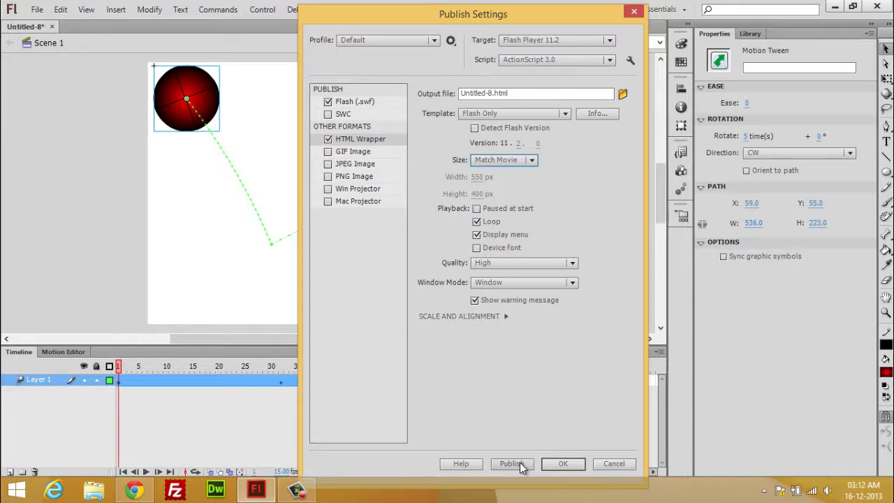
Set Documents as the output folder, publish the SWF and HTML, and confirm.
left_click(623, 95)
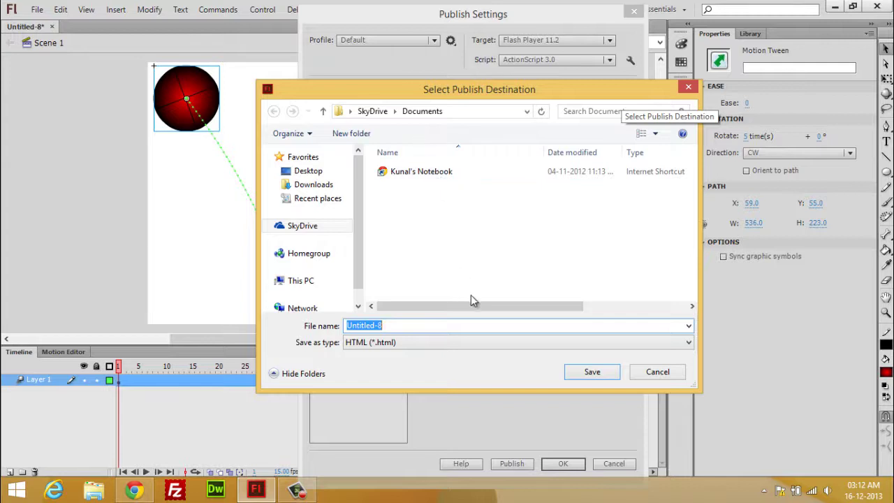
left_click(307, 281)
double_click(451, 231)
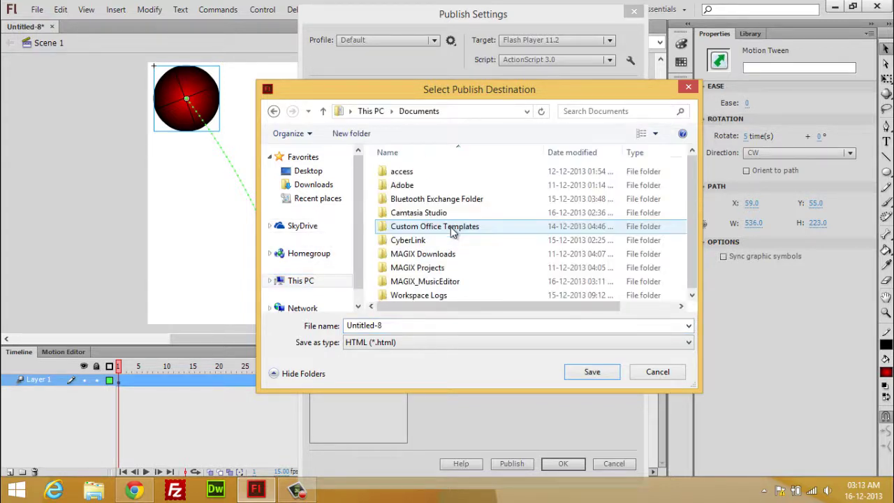
left_click(596, 374)
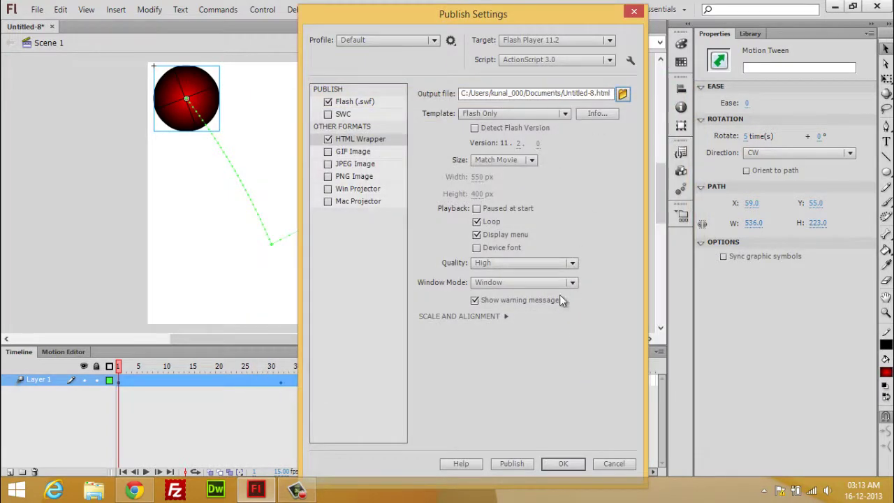
left_click(512, 464)
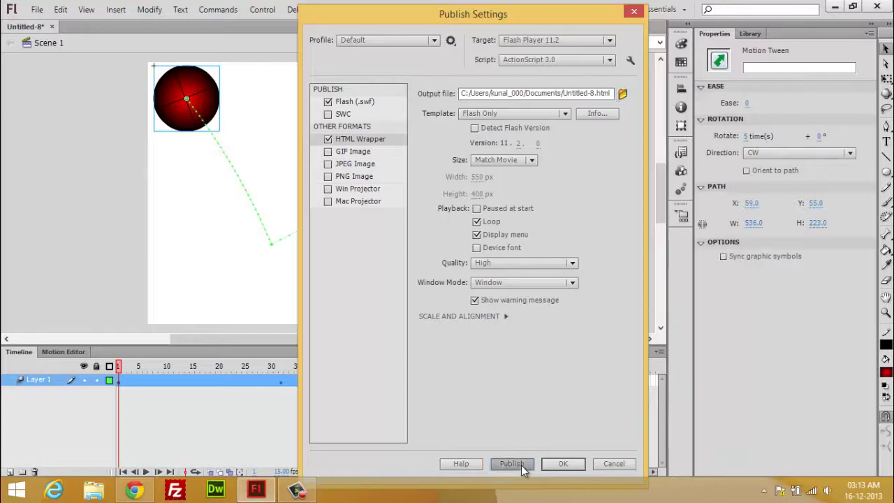
left_click(563, 464)
Open Untitled-8.html from the Documents folder in the browser.
left_click(93, 489)
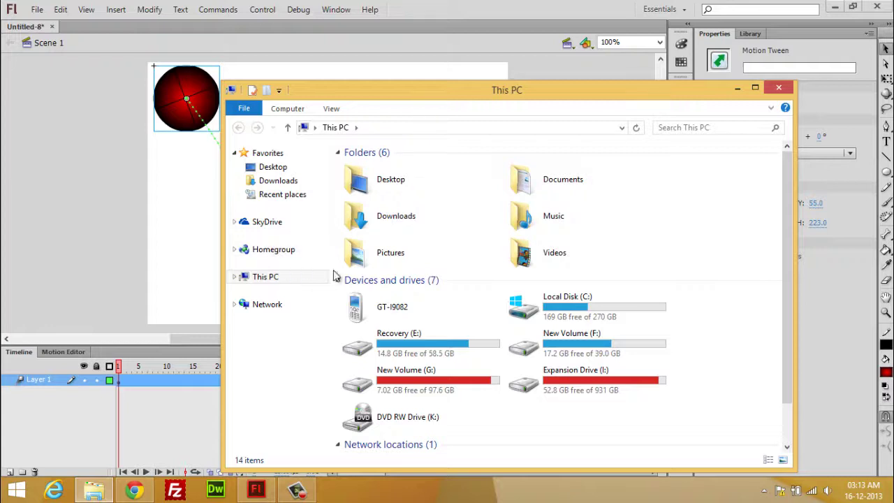
left_click(555, 196)
double_click(556, 196)
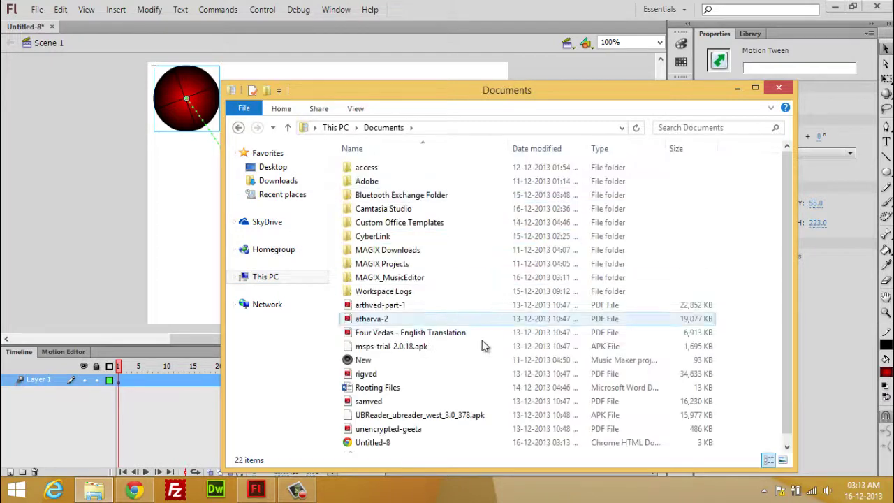
left_click(428, 290)
scroll(429, 292, "down", 1)
mouse_move(372, 431)
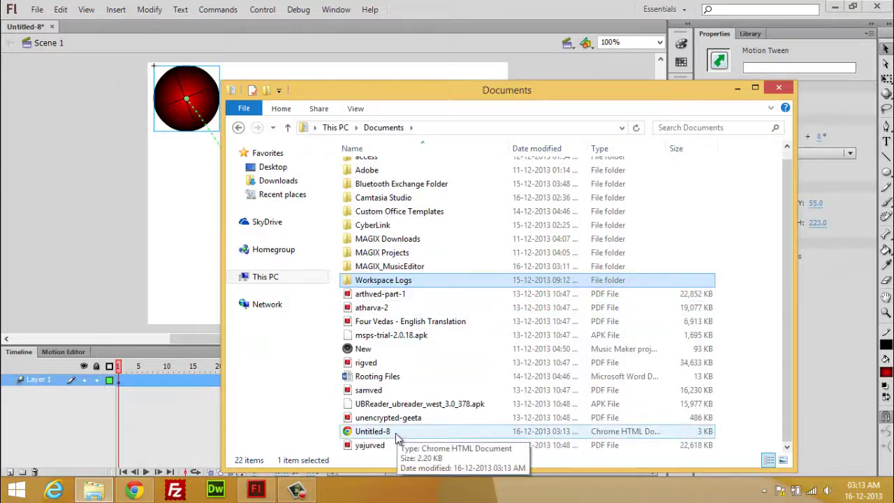
left_click(396, 433)
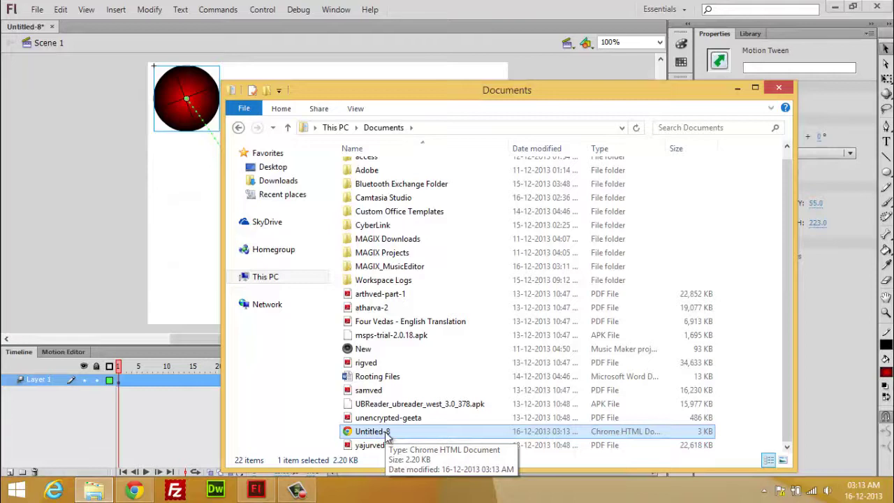
double_click(386, 433)
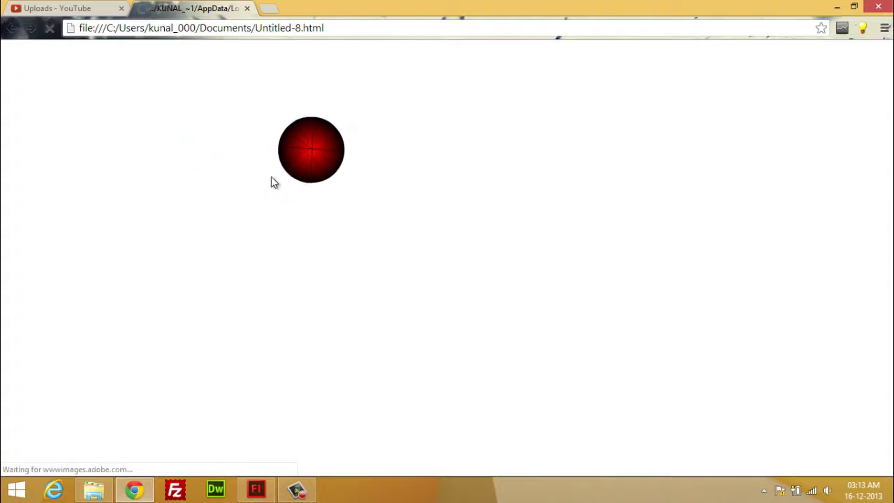
Close the Untitled-8.html tab and minimize Chrome.
left_click(246, 8)
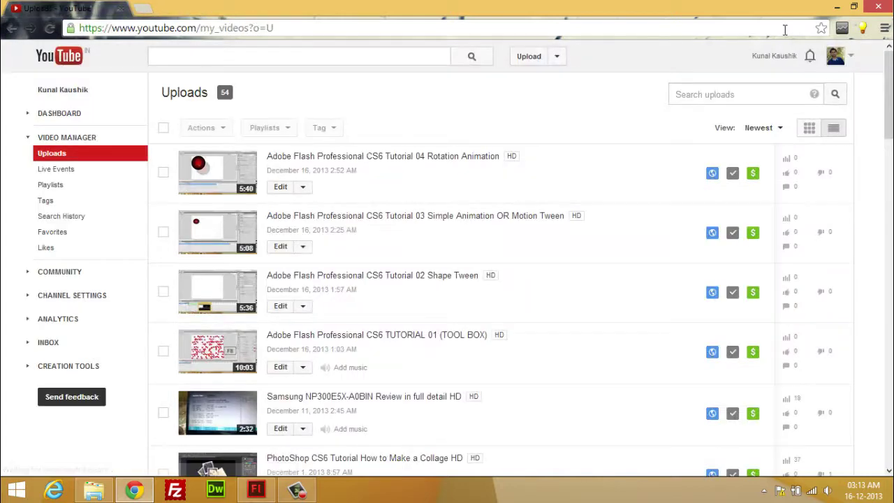
left_click(837, 6)
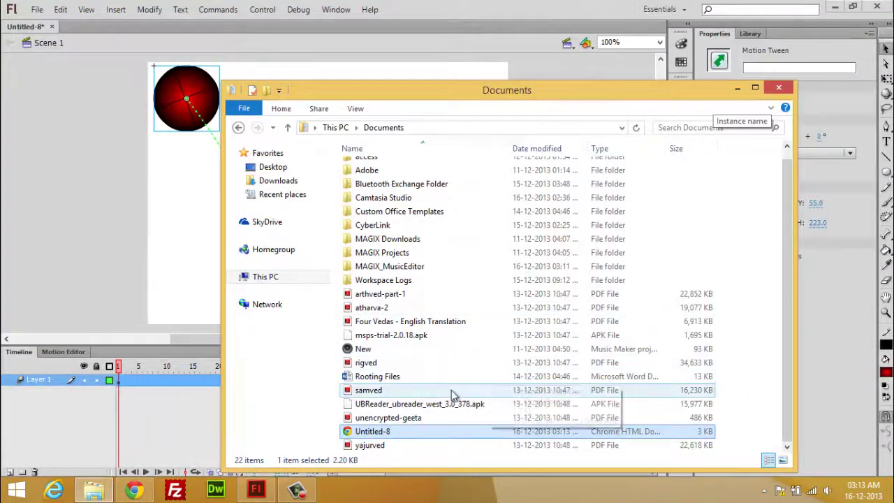
Select Untitled-8 in the Documents listing, then close the Explorer window.
left_click(381, 391)
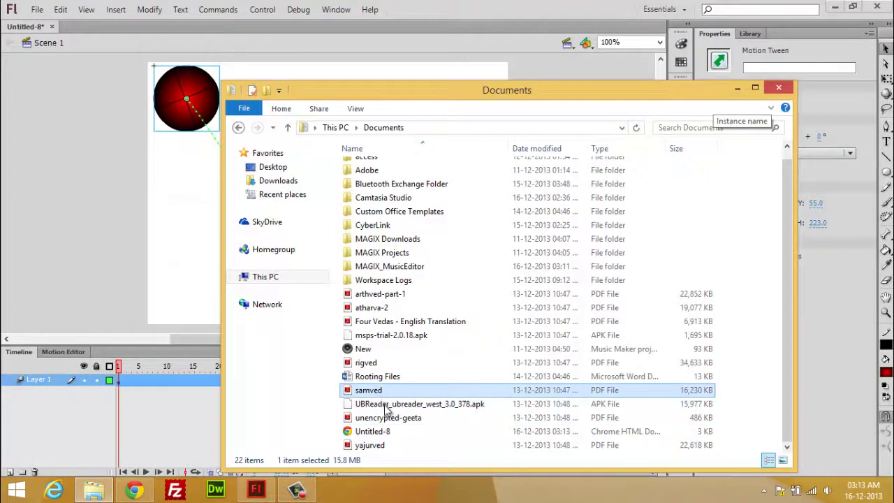
left_click(388, 431)
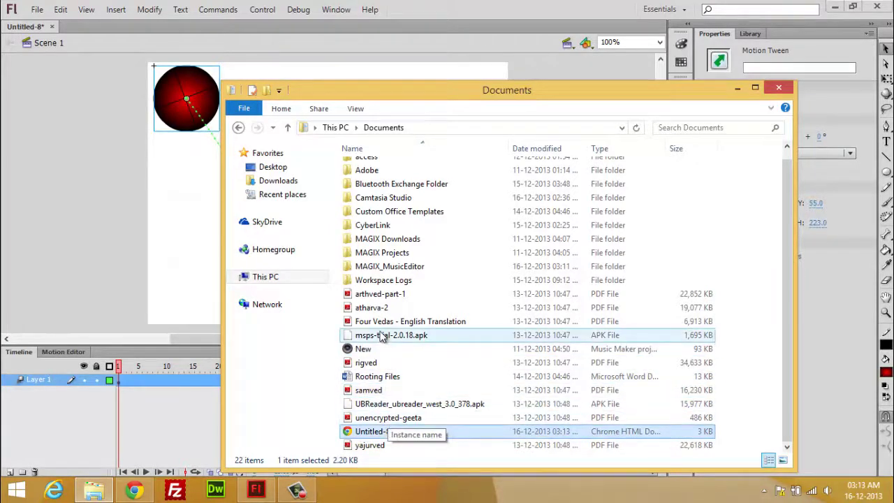
left_click(378, 283)
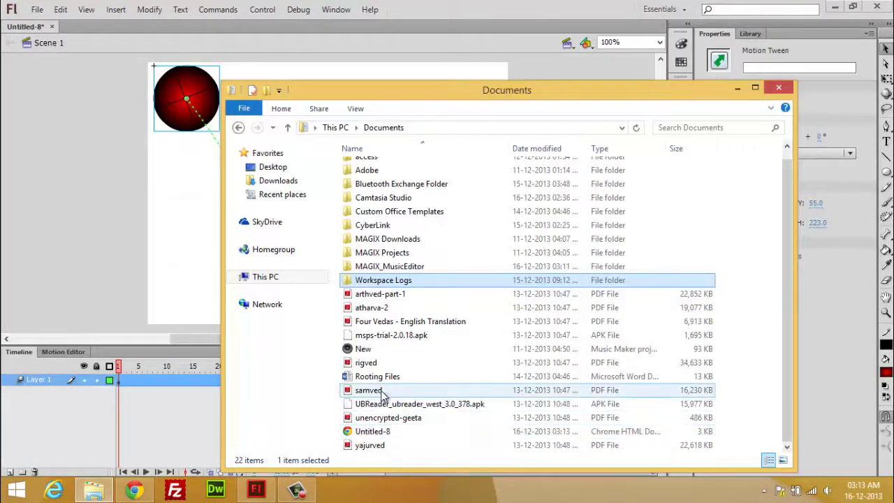
left_click(383, 264)
left_click_drag(383, 264, 396, 239)
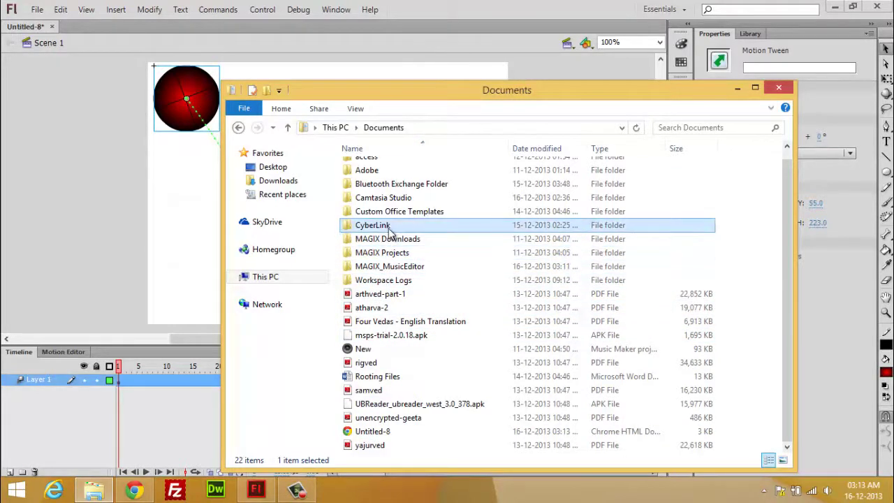
left_click_drag(396, 240, 407, 236)
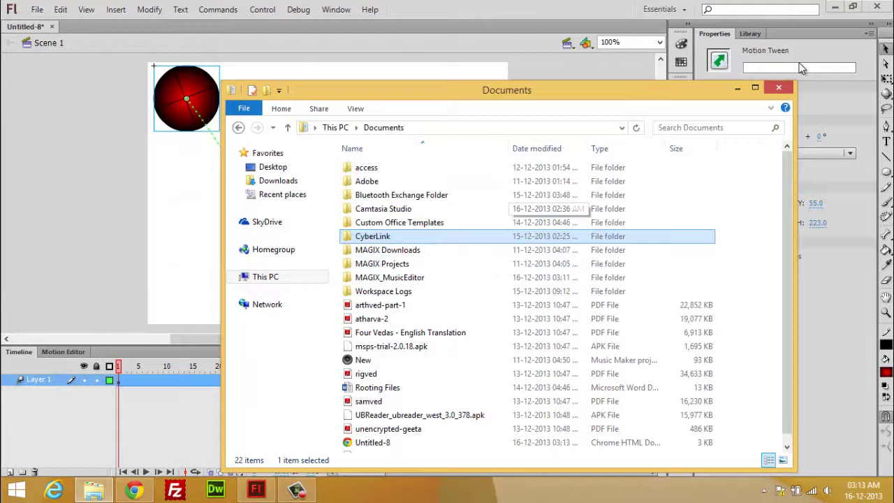
left_click(780, 90)
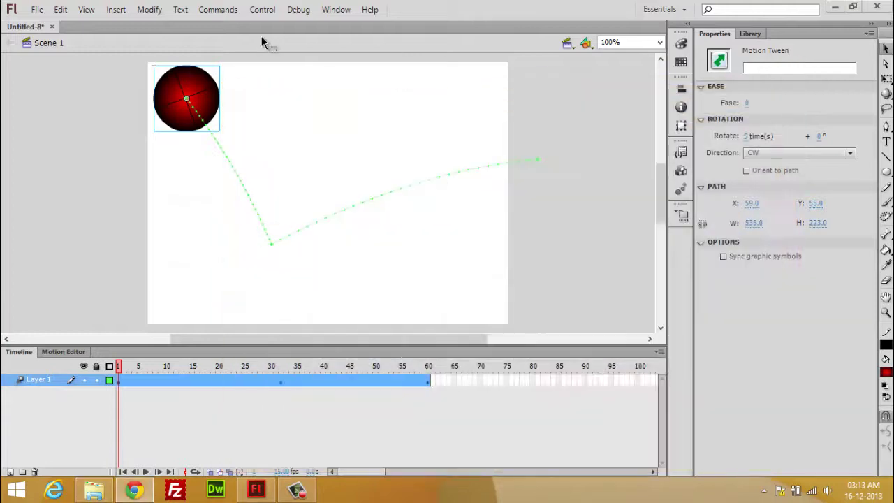
In Publish Settings, disable Flash and HTML Wrapper output and enable GIF Image.
left_click(36, 9)
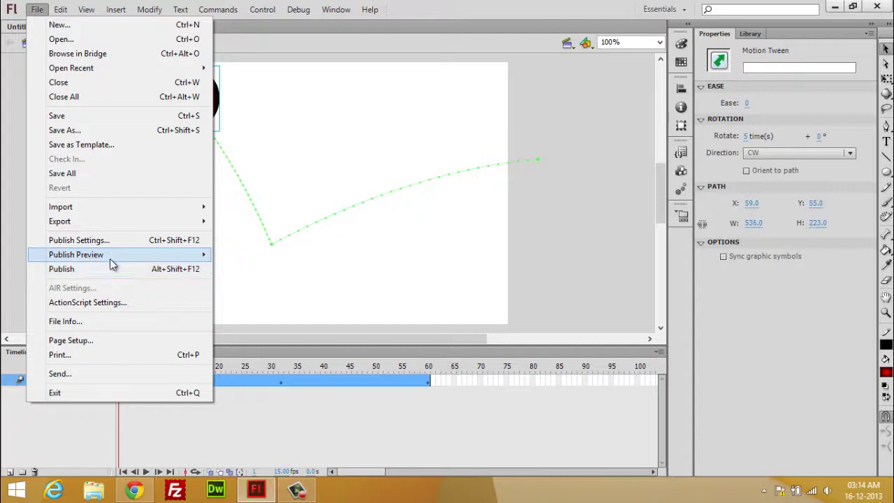
mouse_move(76, 254)
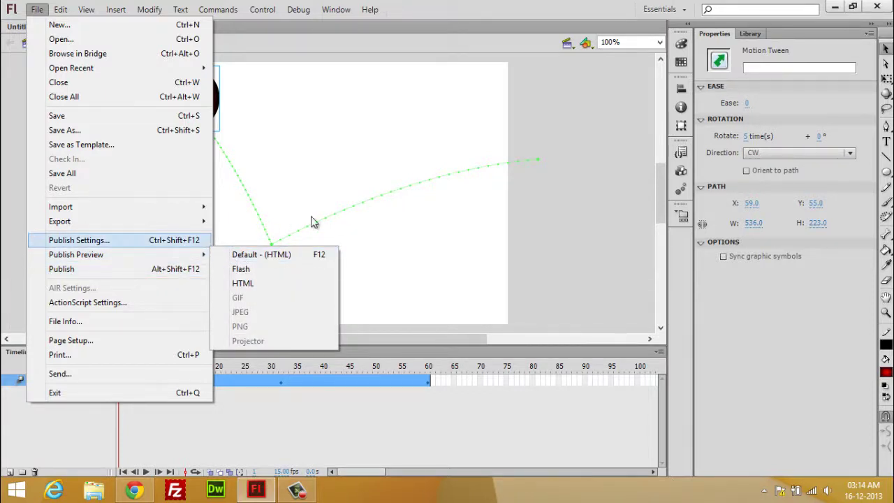
left_click(165, 241)
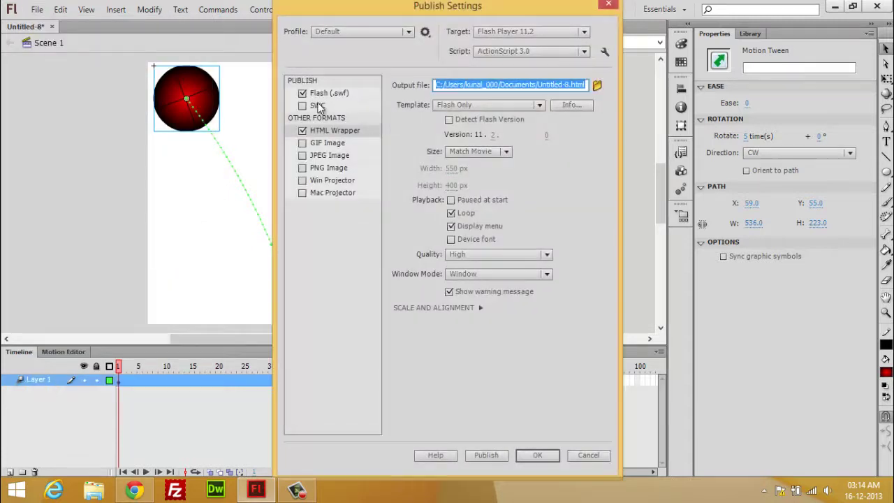
left_click(302, 94)
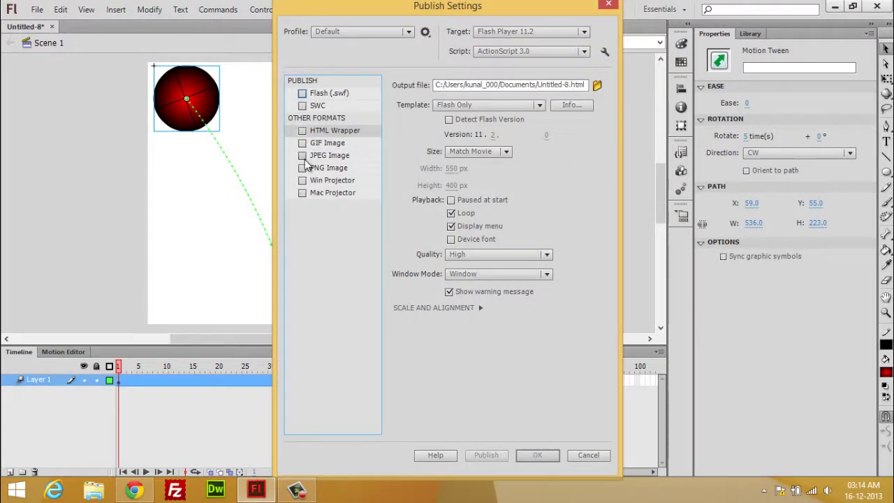
left_click(302, 143)
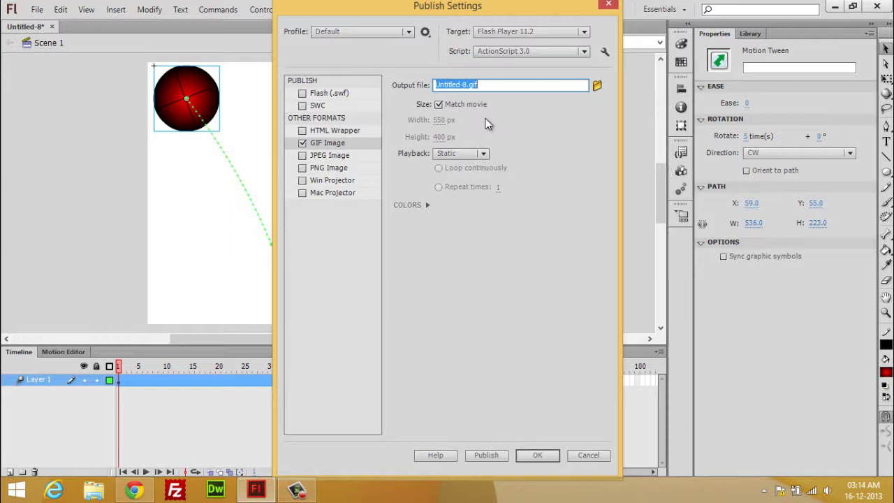
Save the GIF as Documents\Untitled-8.gif with Animated playback.
left_click(598, 86)
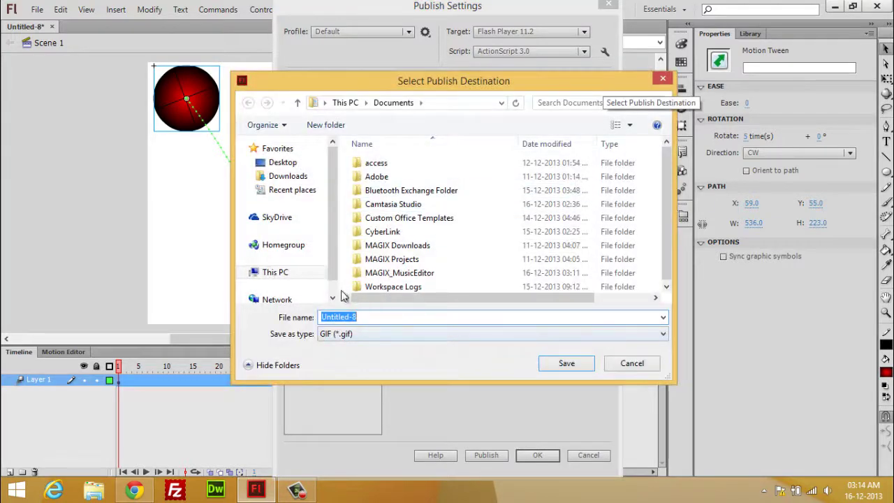
left_click(566, 363)
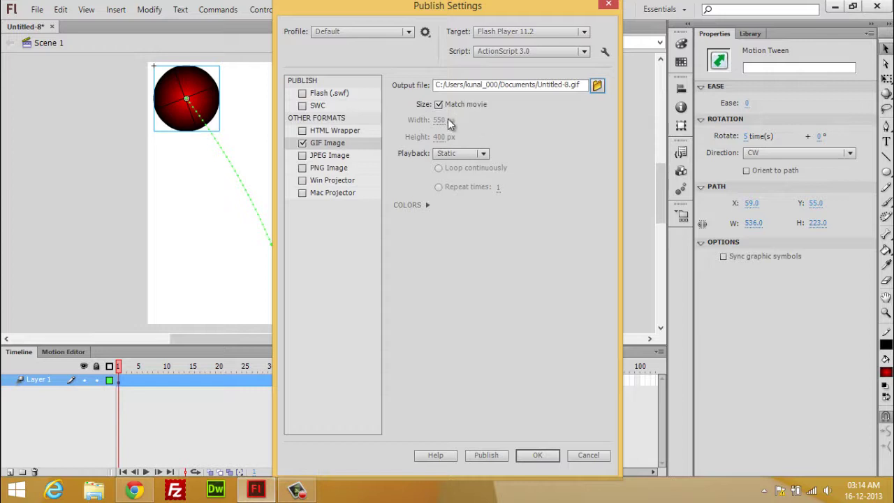
left_click(483, 154)
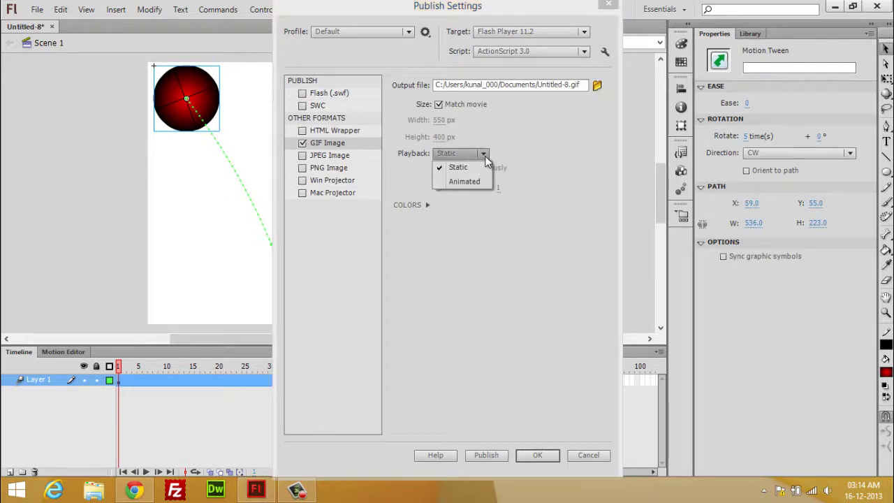
left_click(487, 182)
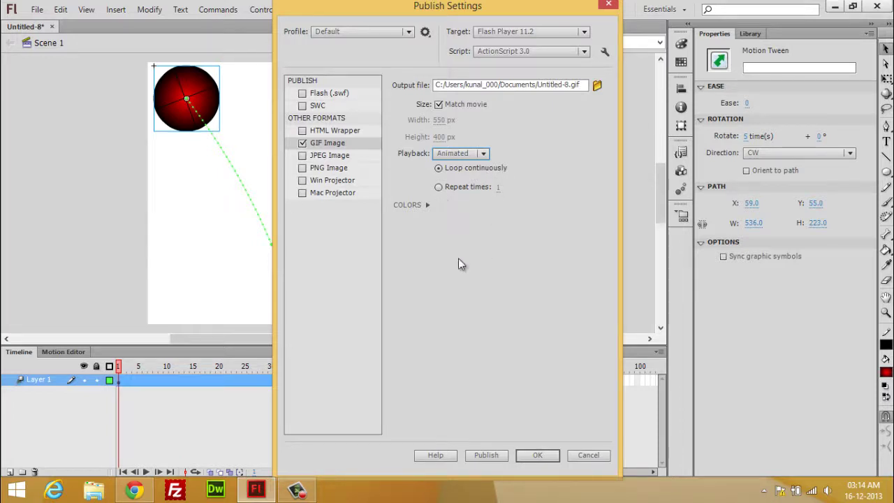
Leave Remove gradients off and dithering unchanged in the GIF colour options, then publish.
left_click(427, 206)
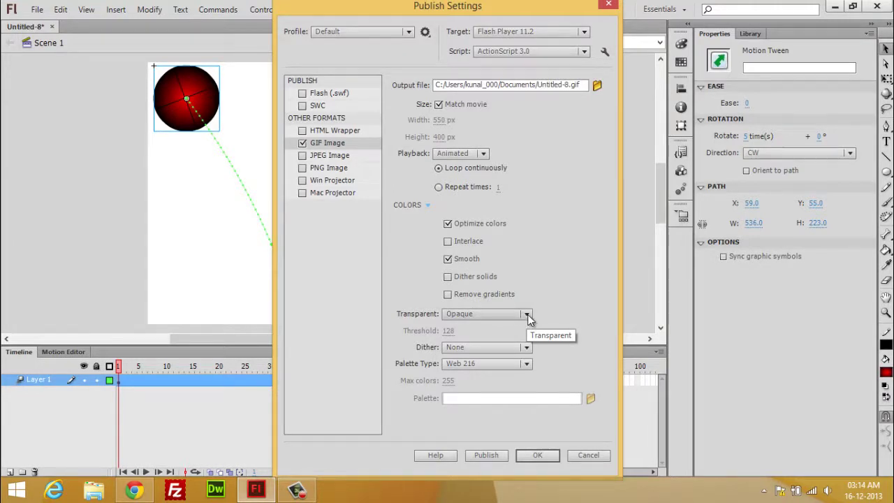
left_click(448, 295)
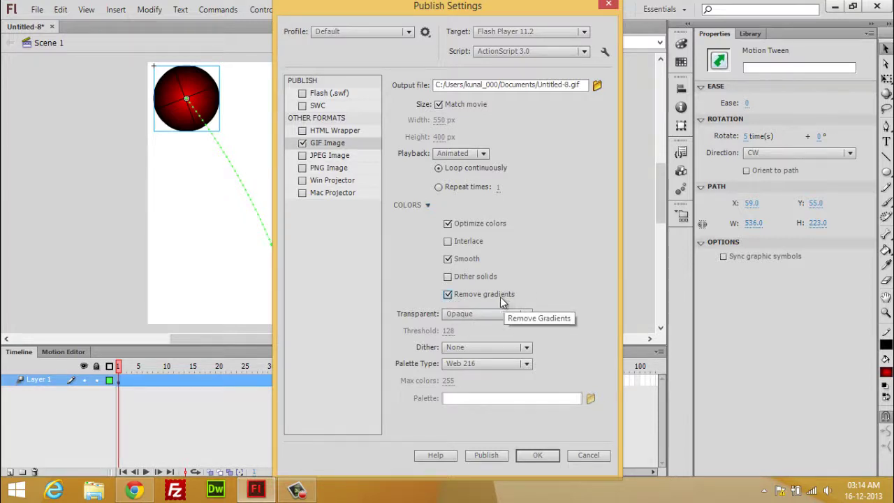
left_click(450, 295)
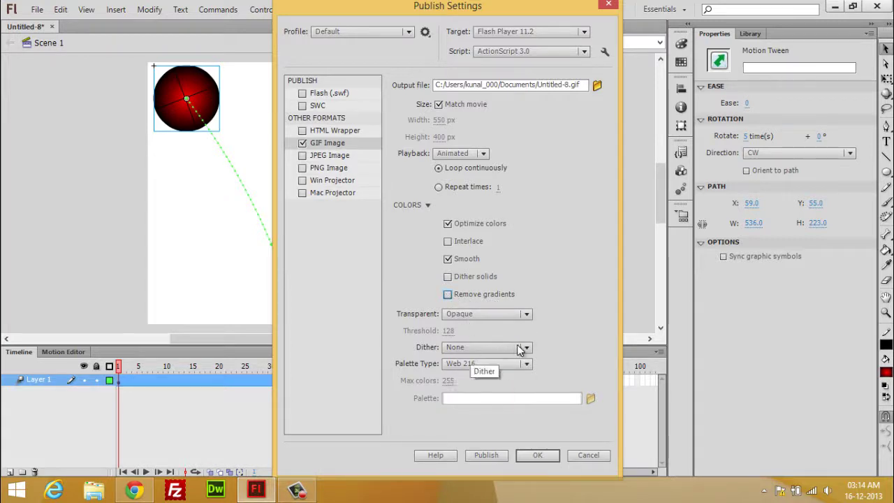
left_click(520, 350)
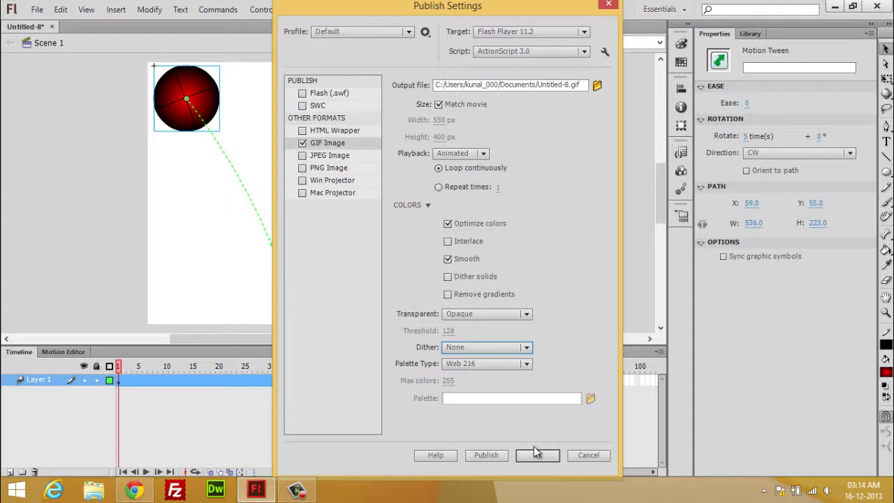
left_click(489, 455)
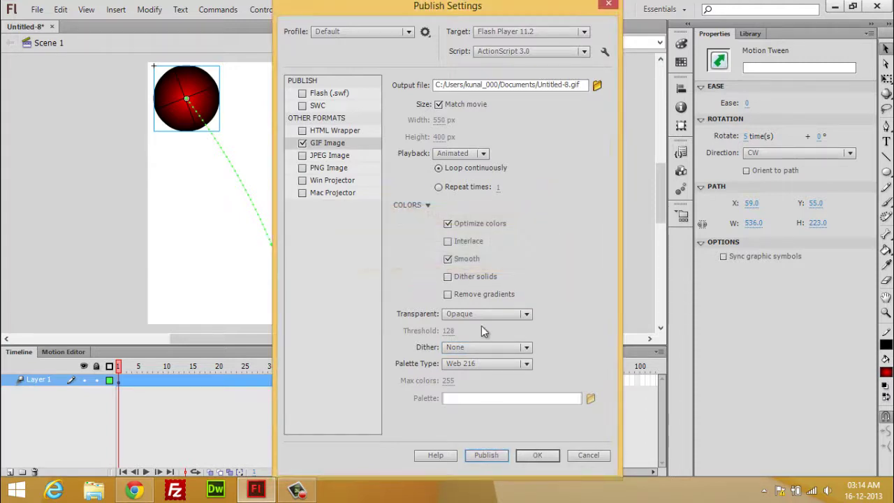
Locate Untitled-8.gif in Documents and open it with Internet Explorer.
left_click(94, 489)
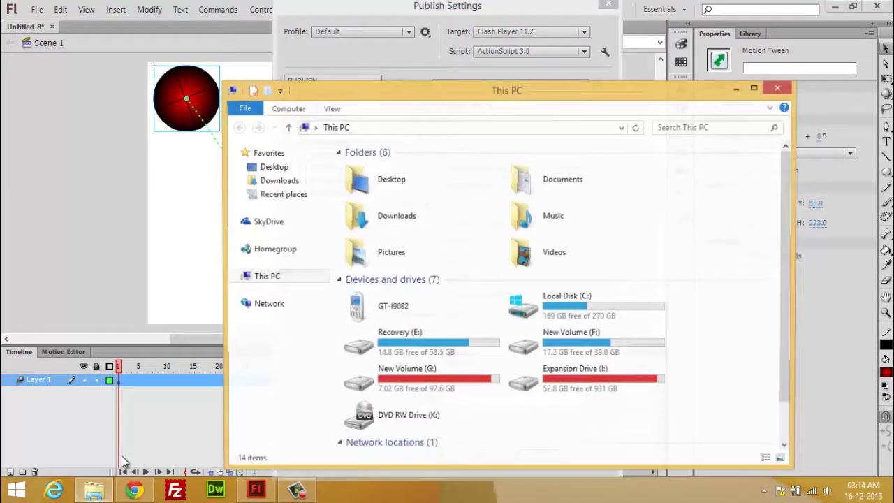
double_click(538, 180)
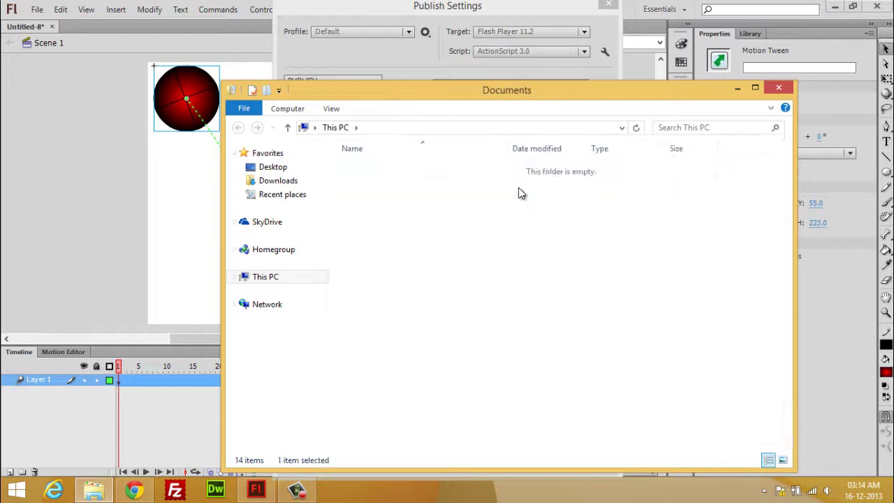
left_click(396, 442)
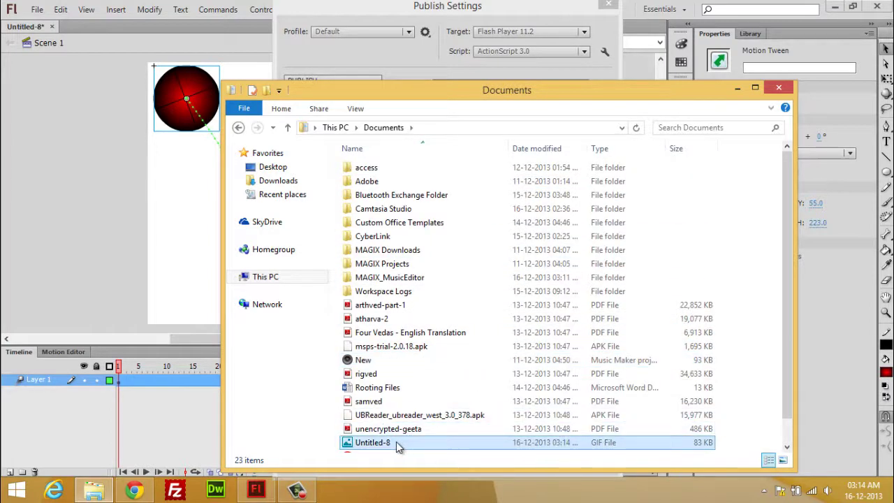
scroll(404, 418, "down", 1)
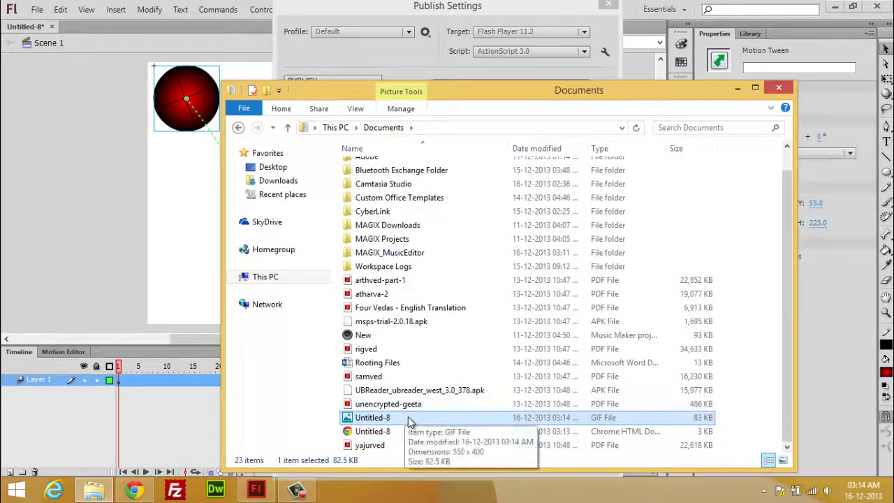
right_click(409, 418)
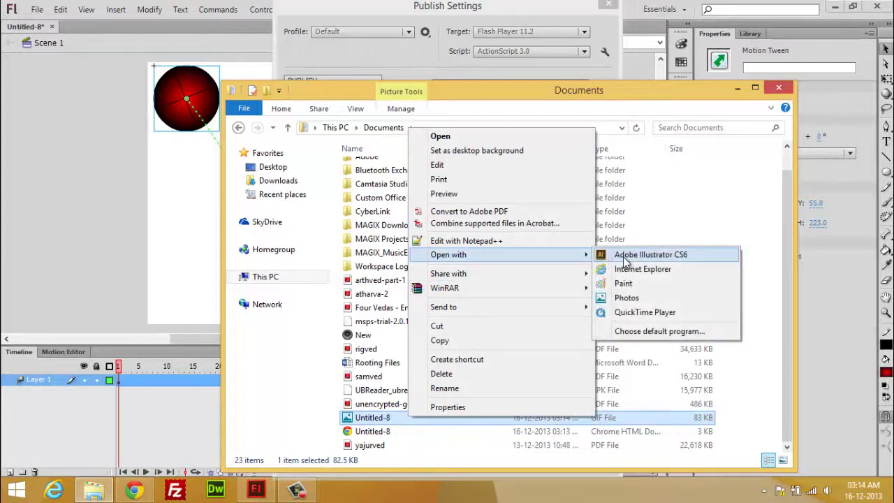
mouse_move(449, 254)
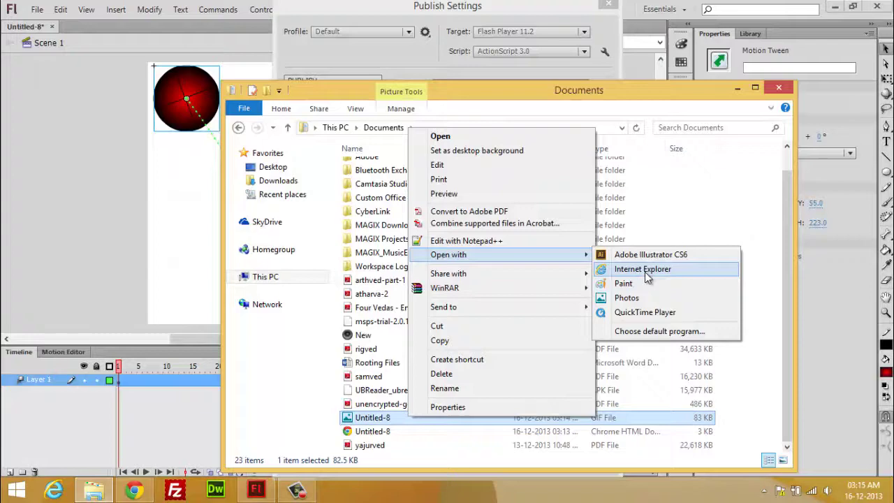
left_click(645, 272)
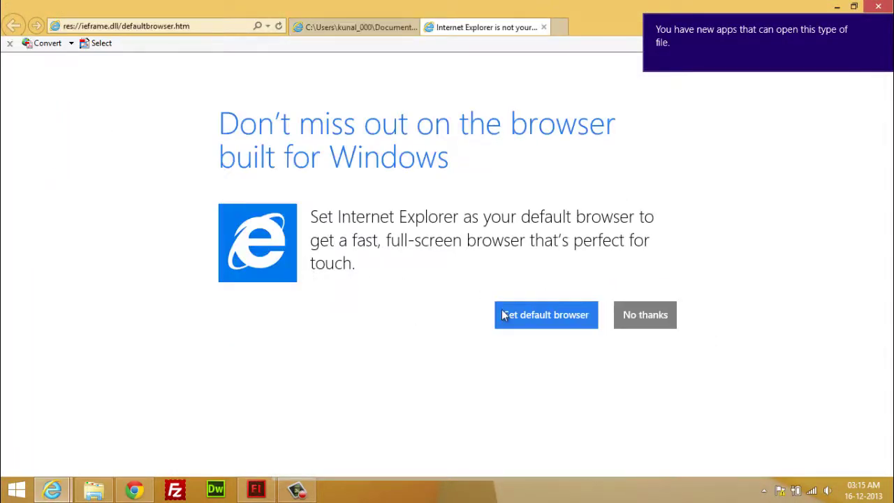
Decline the default-browser prompt and check the GIF's properties show 550×400 pixels.
left_click(647, 314)
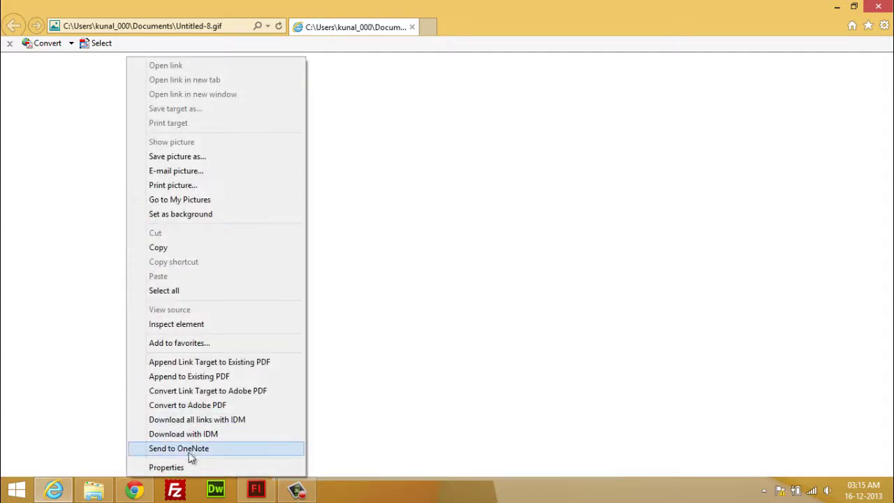
left_click(199, 466)
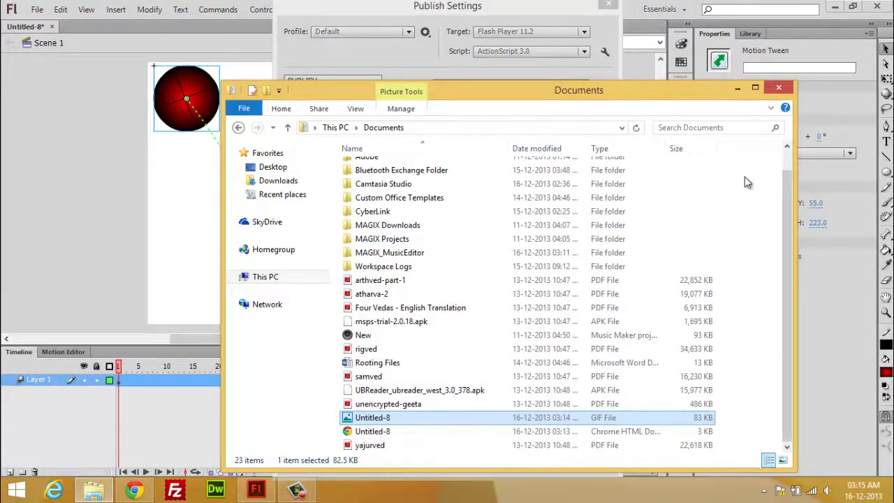
Close the Documents Explorer window to bring Flash back in front.
left_click(776, 88)
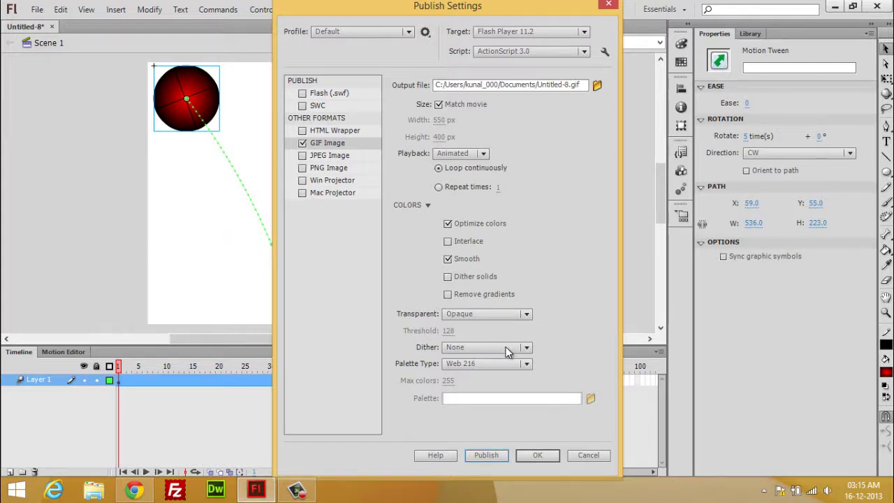
Keep the Web 216 palette and confirm the GIF publish settings.
left_click(526, 363)
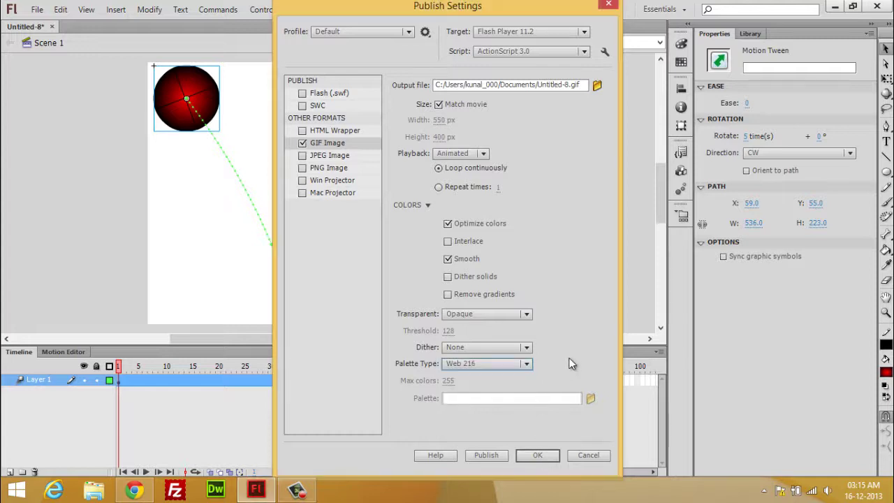
left_click(589, 455)
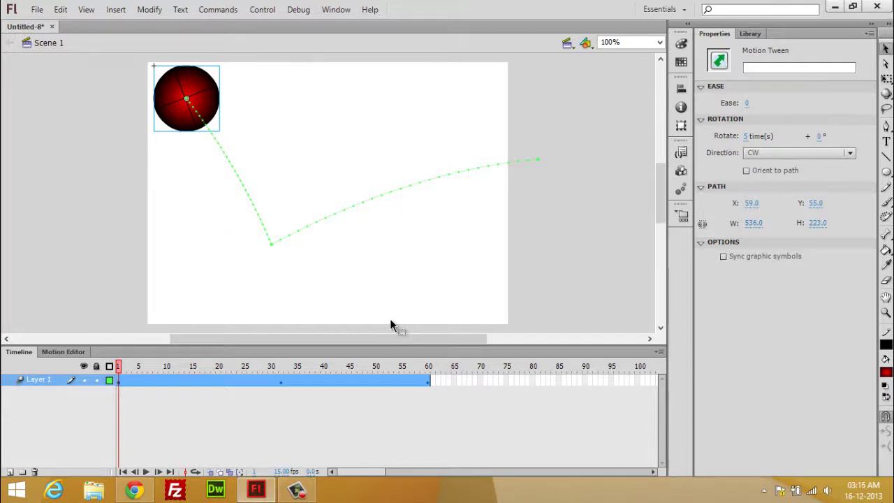
left_click(764, 491)
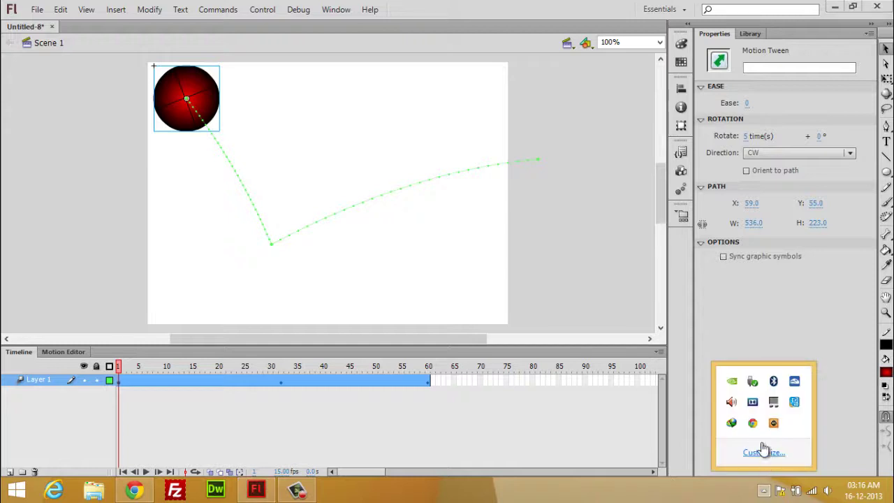
left_click(297, 491)
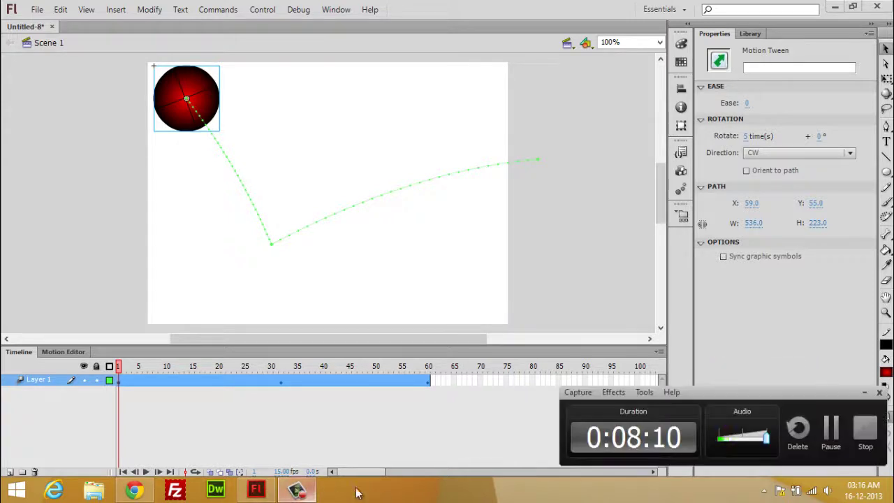